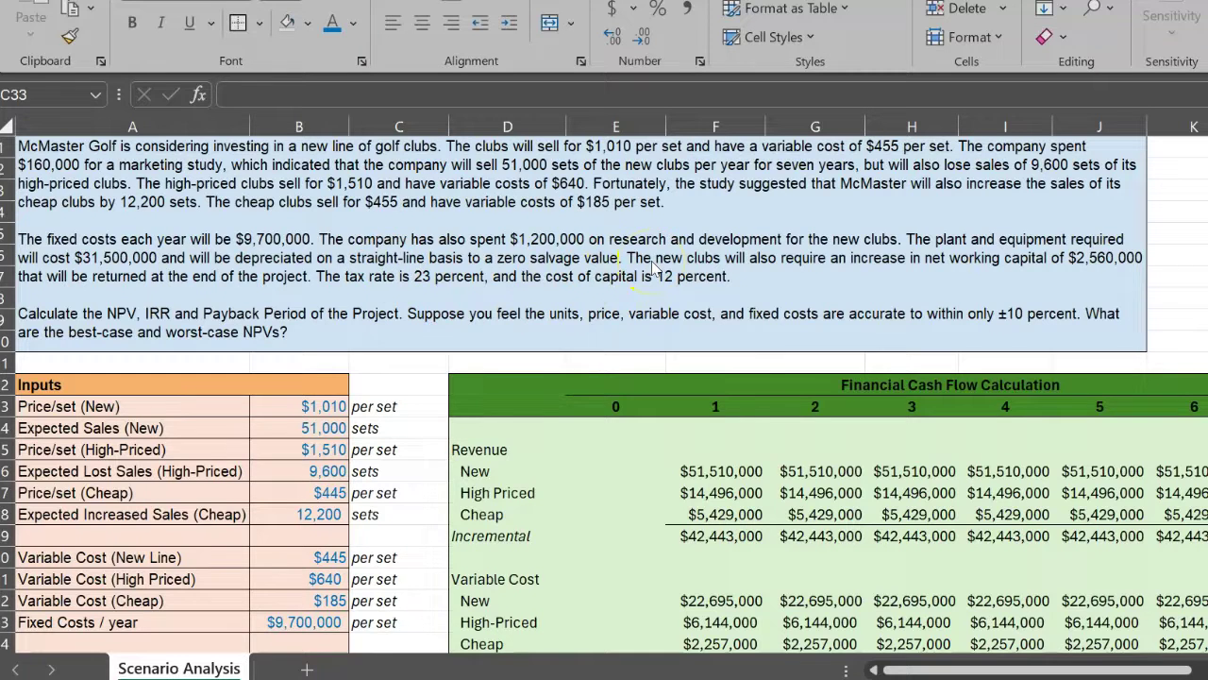
# - Review the EBIT(1-t), operating cash flow, CAPEX, NWC and year 0 free cash flow formulas
pyautogui.scroll(-4, 278, 476)
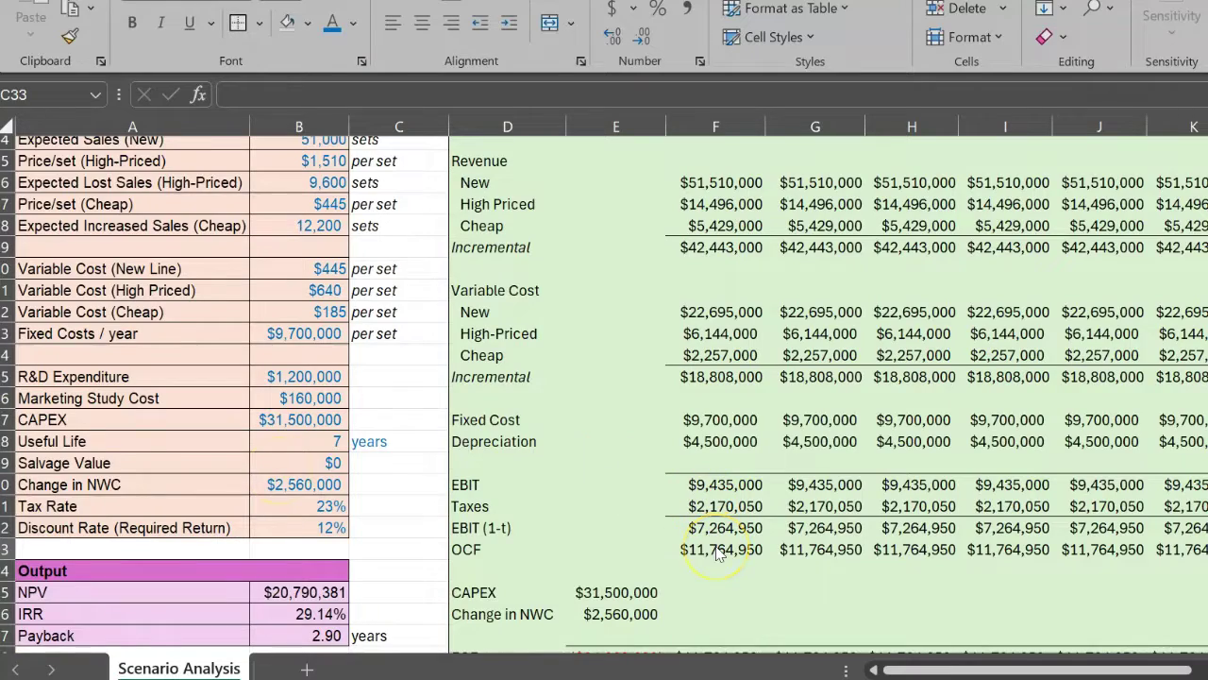
pyautogui.scroll(-1, 719, 552)
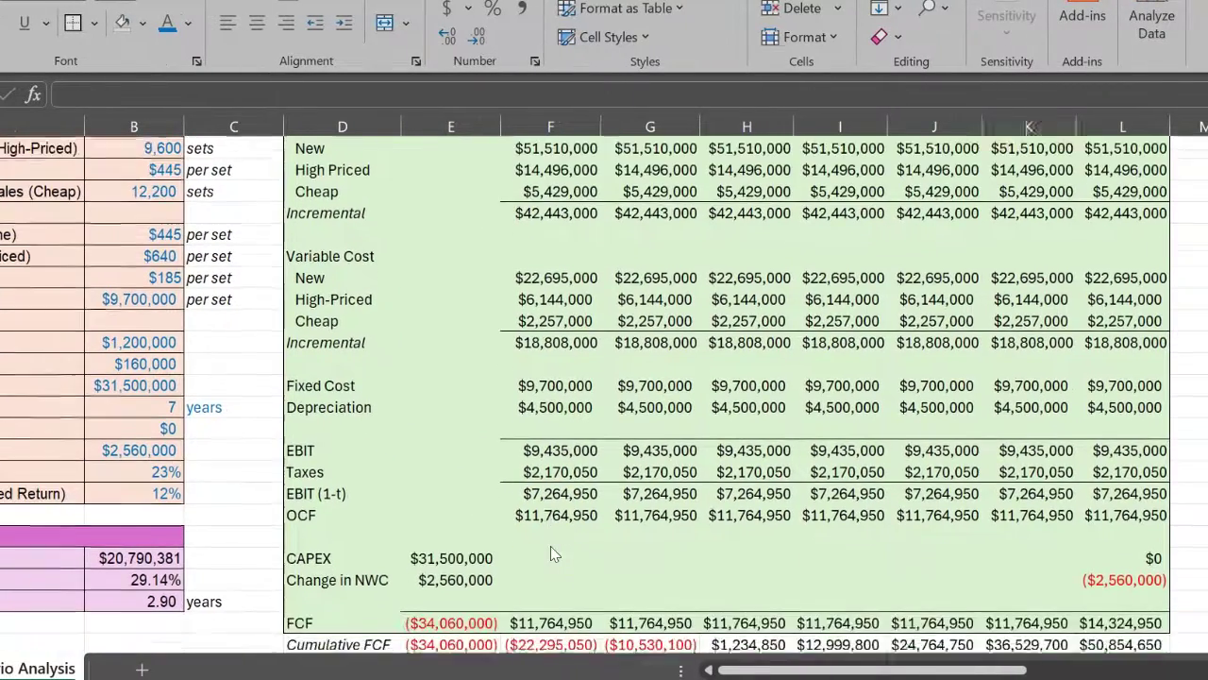
pyautogui.scroll(-1, 550, 546)
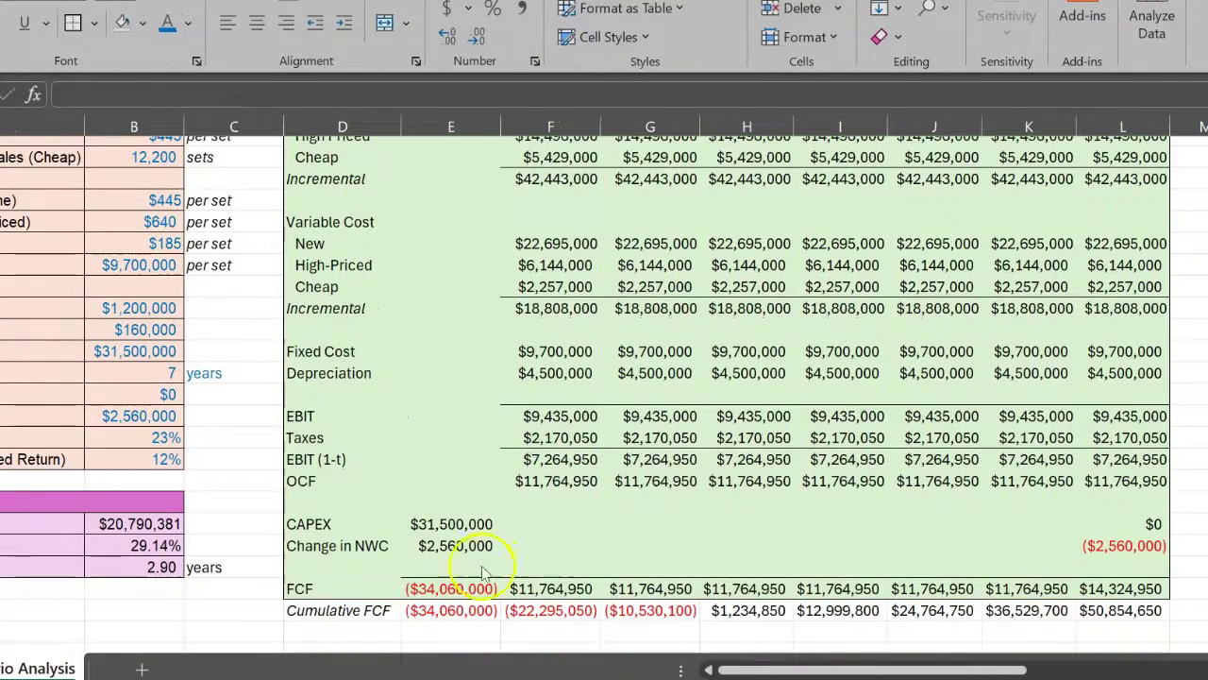
pyautogui.click(316, 590)
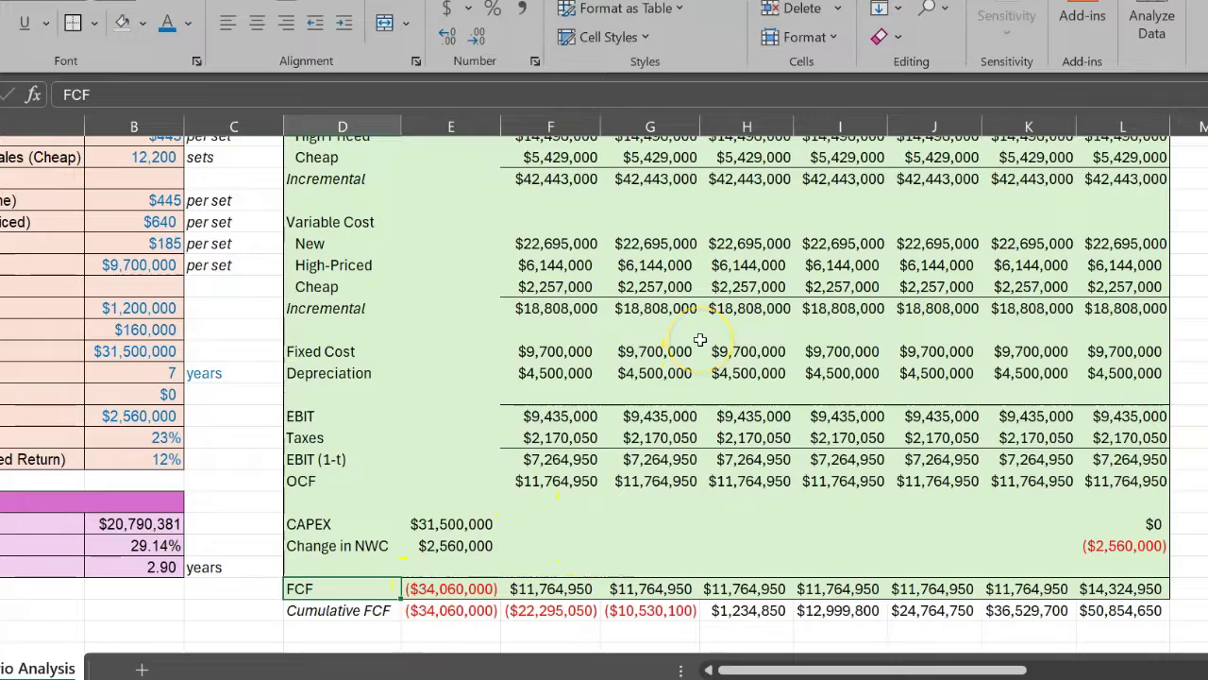
pyautogui.scroll(2, 699, 340)
pyautogui.scroll(-2, 700, 340)
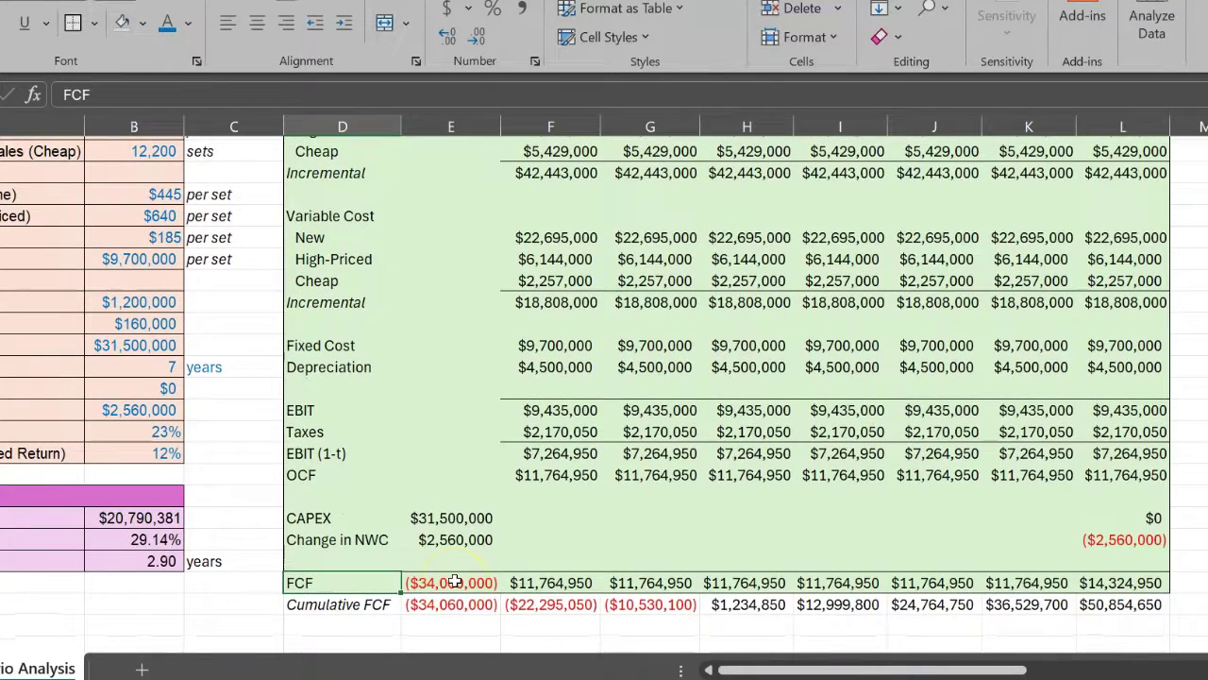
pyautogui.click(555, 456)
pyautogui.click(556, 475)
pyautogui.click(458, 516)
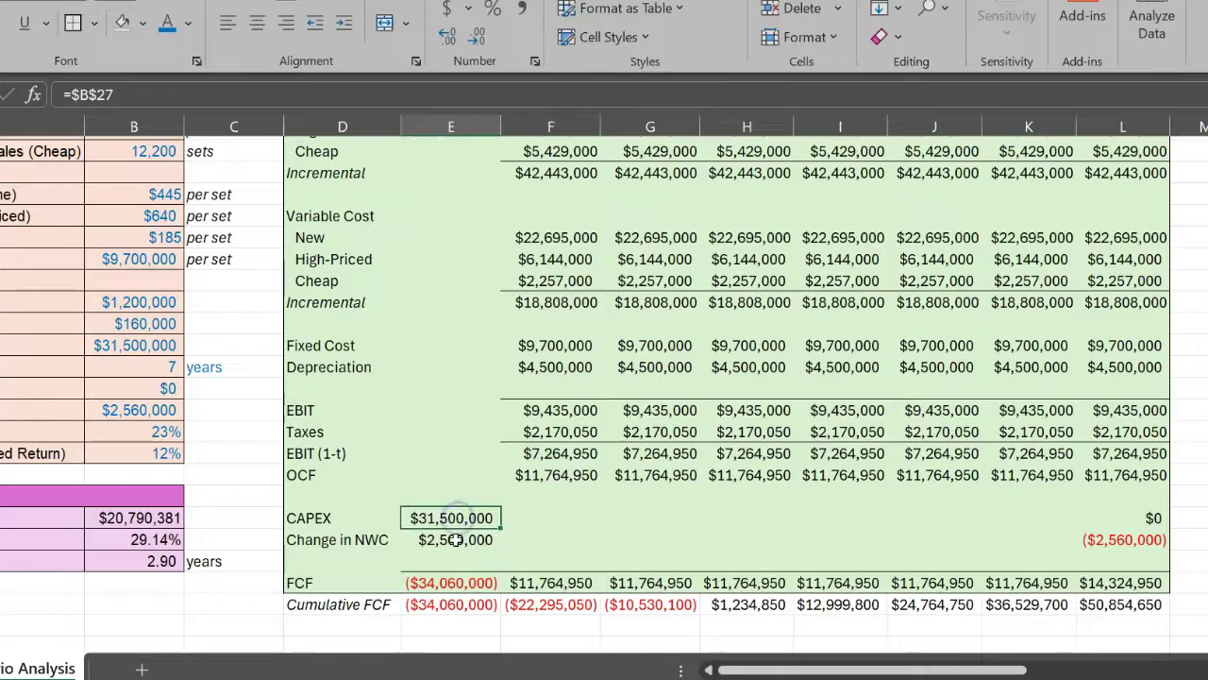
pyautogui.click(455, 539)
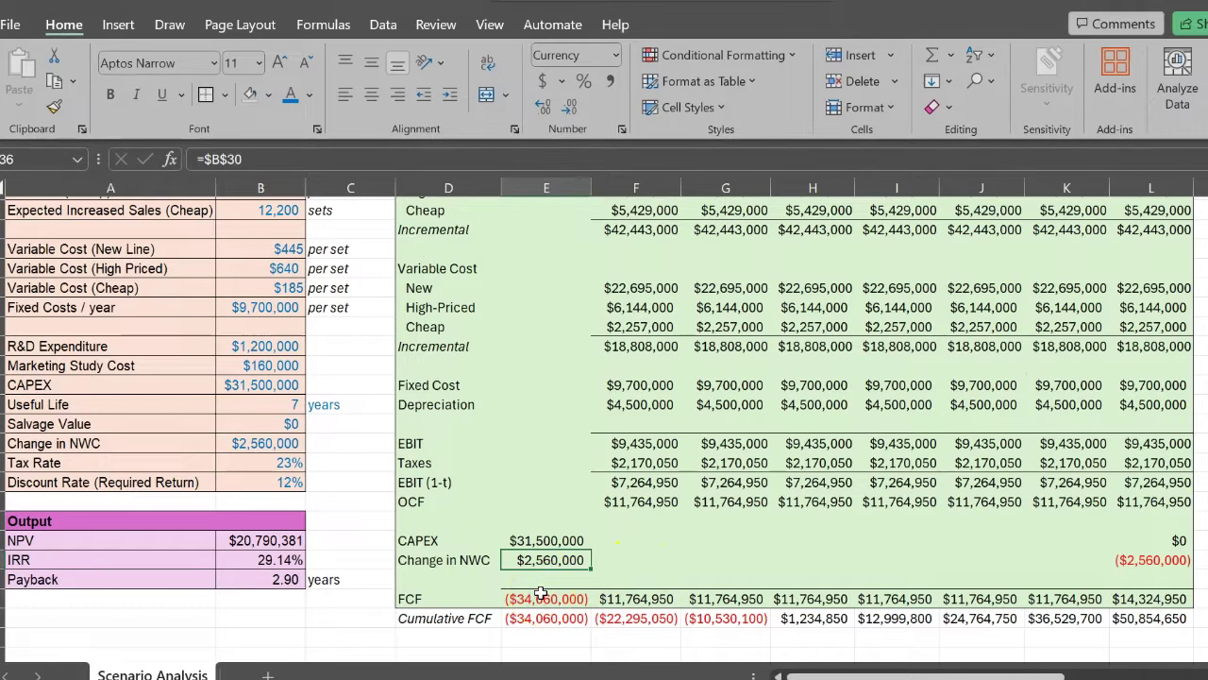
pyautogui.click(540, 599)
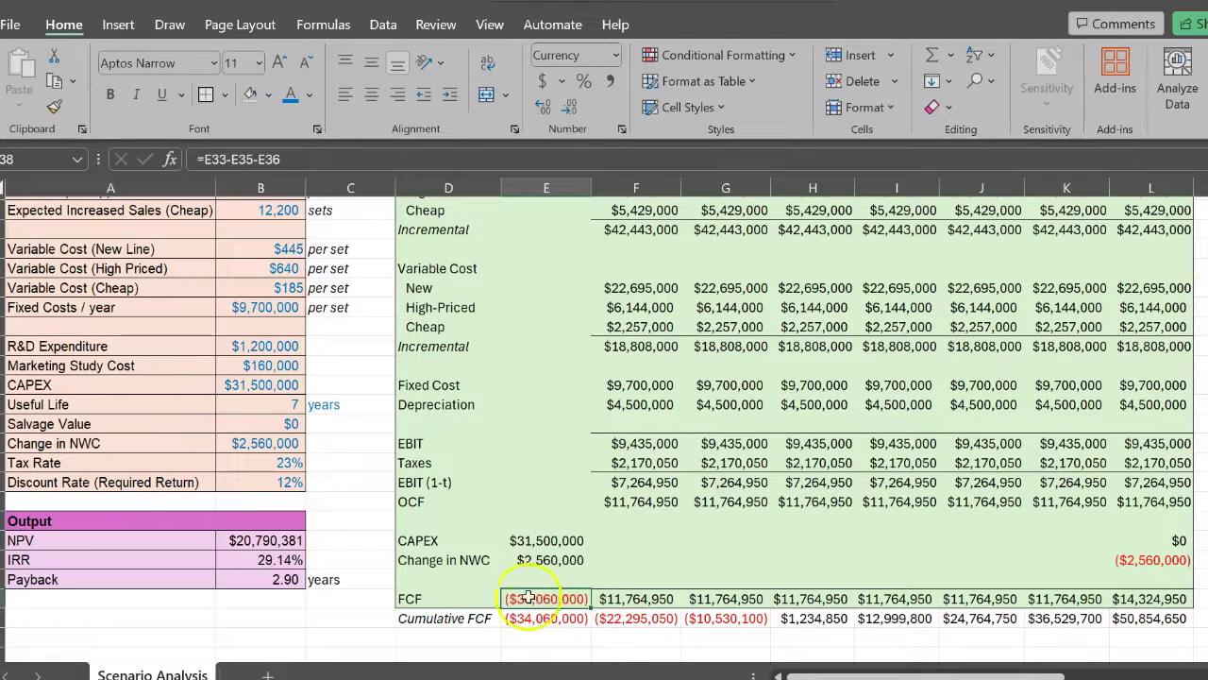
pyautogui.click(271, 382)
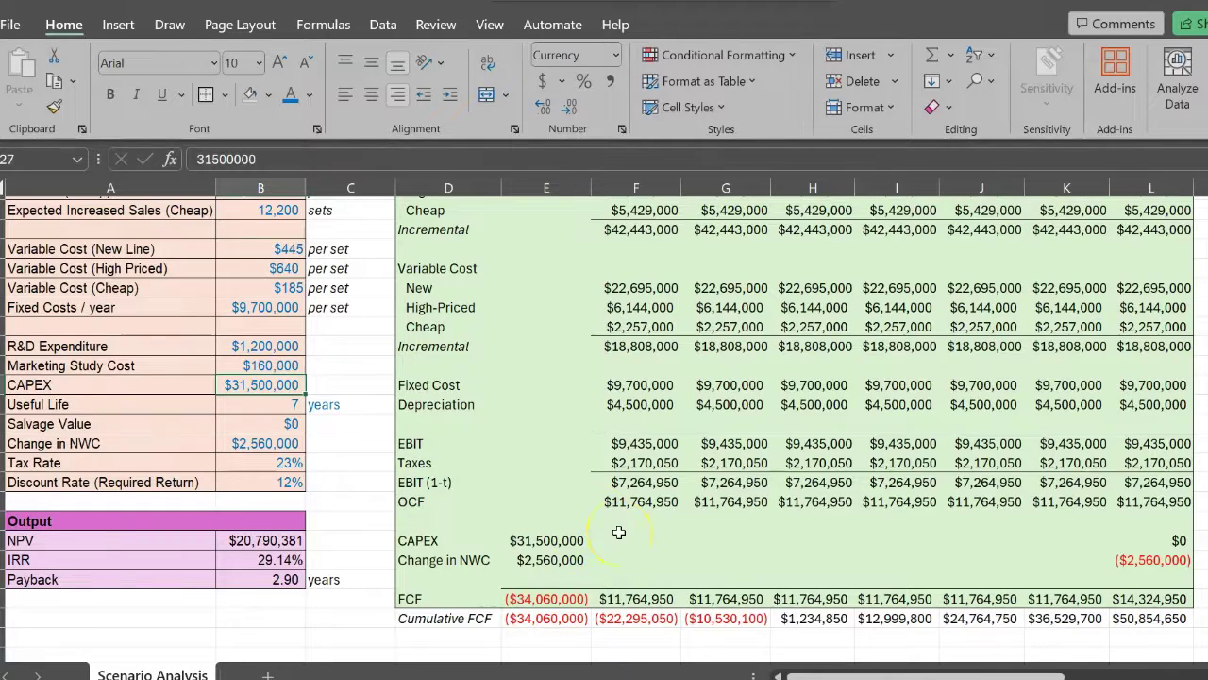
# - Inspect the year 1 variable cost and new-club revenue formulas, leaving them unchanged
pyautogui.scroll(2, 261, 341)
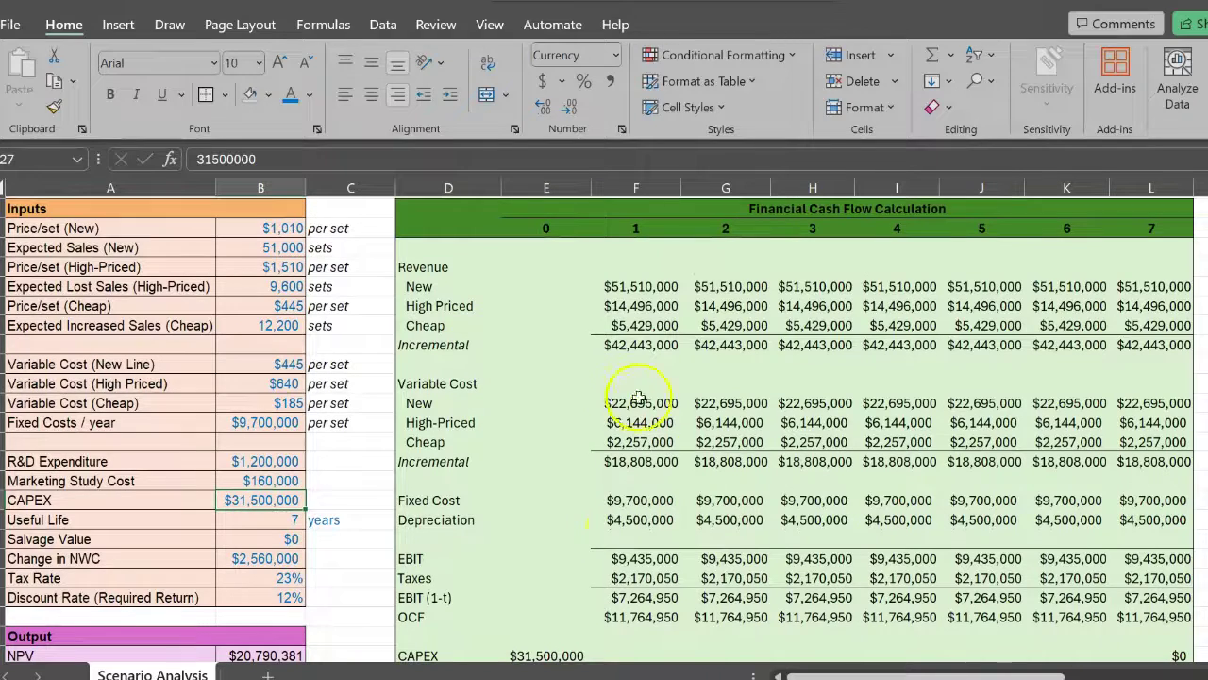
pyautogui.click(667, 461)
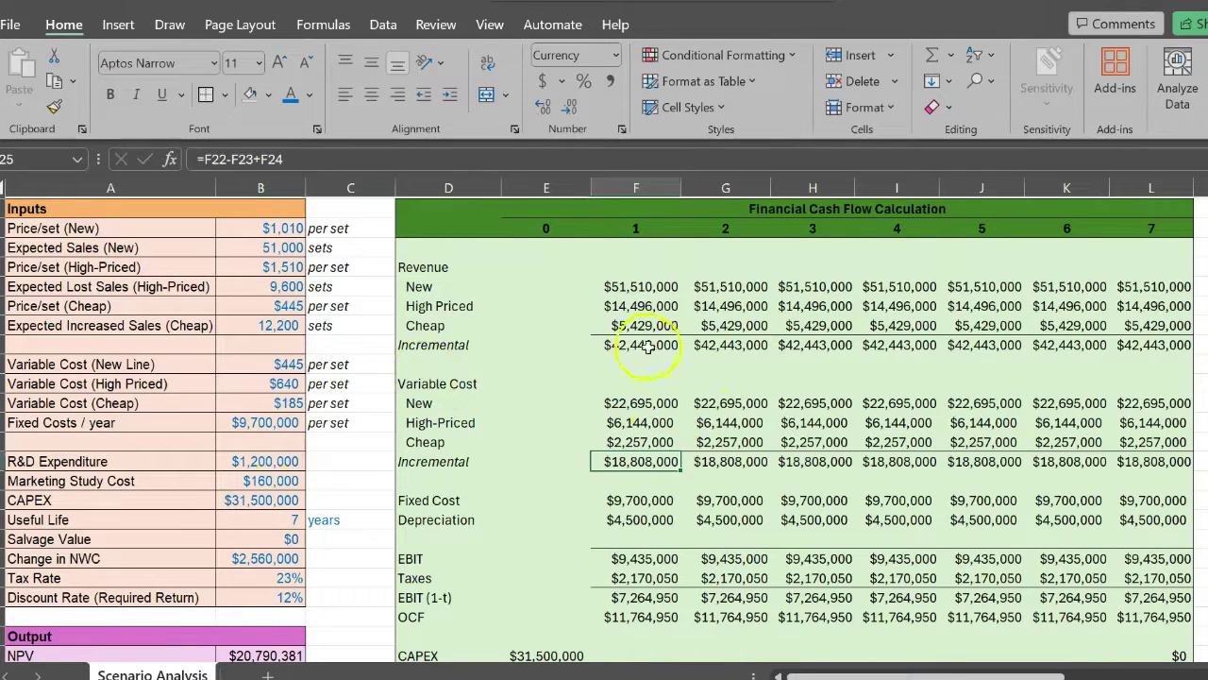
pyautogui.doubleClick(656, 288)
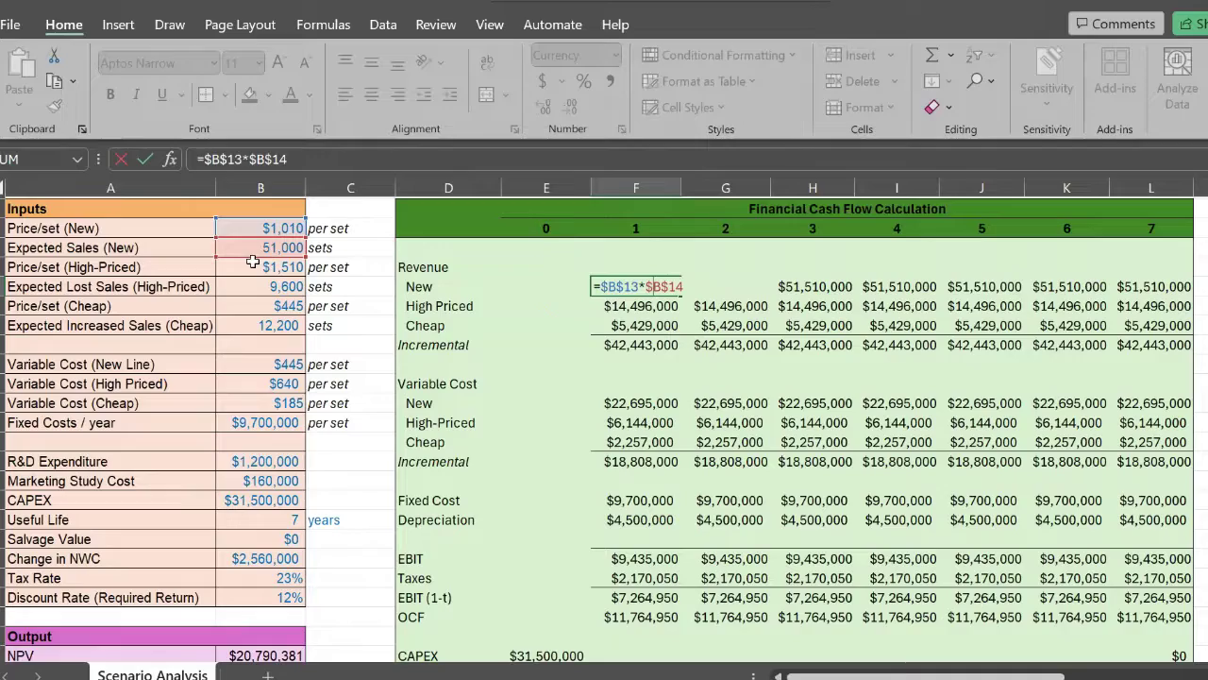
pyautogui.press('Return')
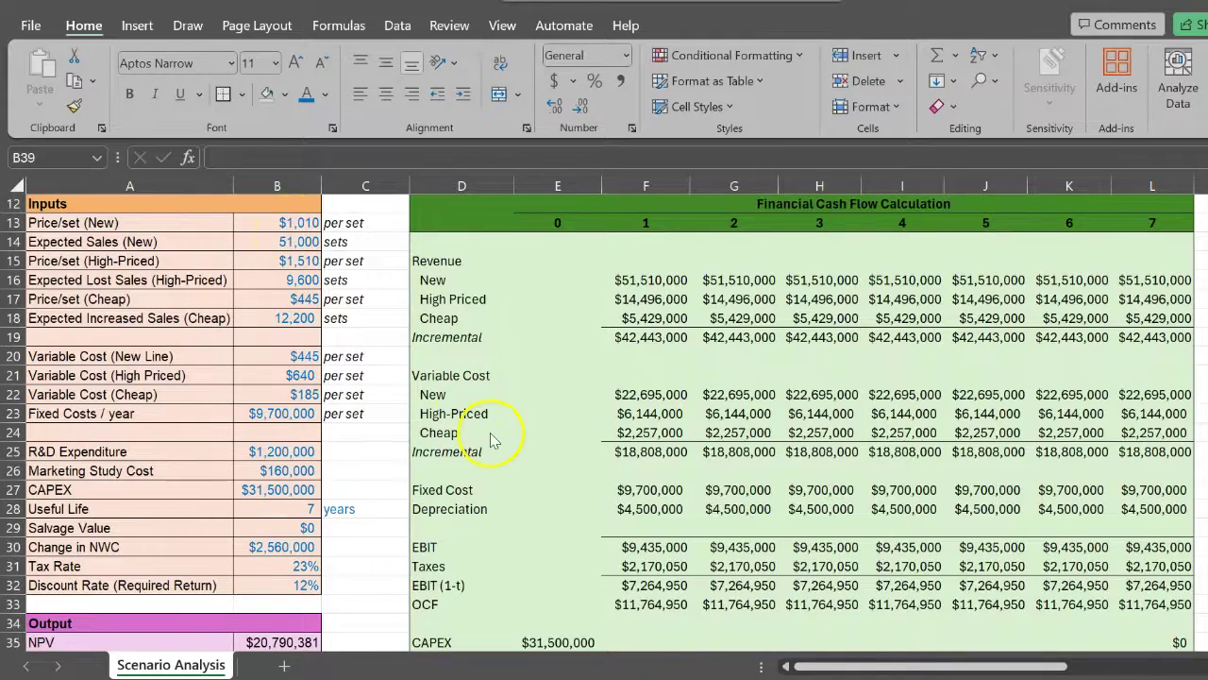
pyautogui.scroll(-1, 495, 436)
pyautogui.scroll(-1, 491, 439)
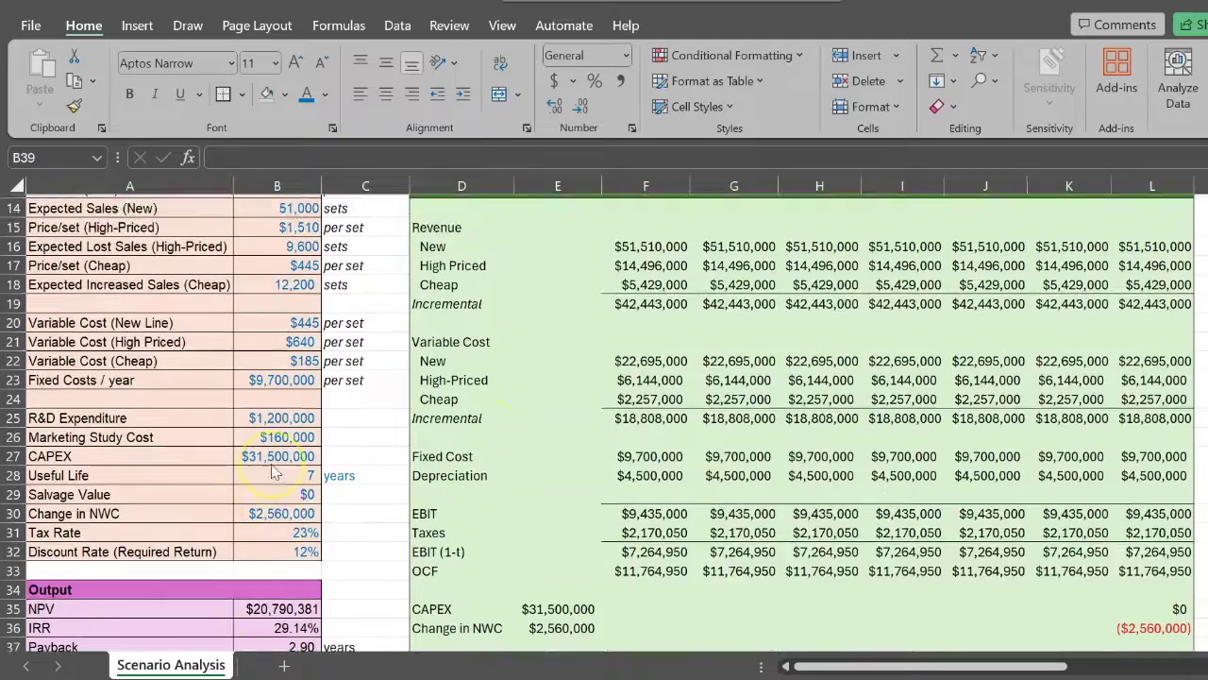
pyautogui.scroll(2, 271, 472)
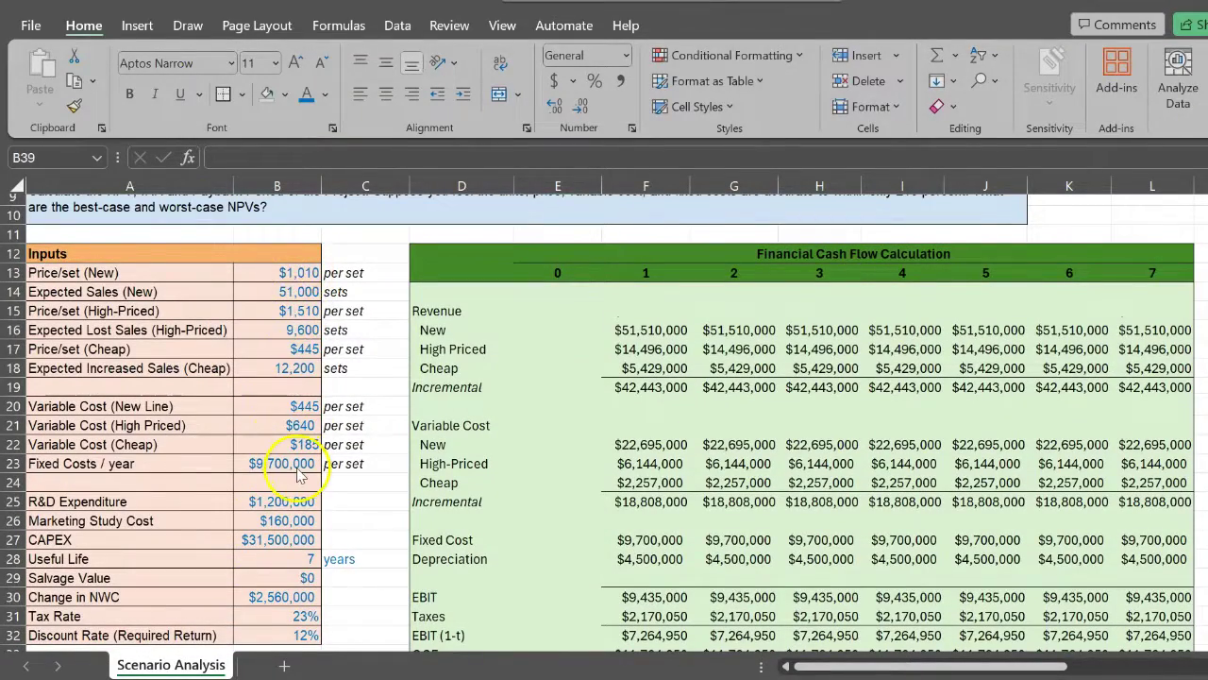
pyautogui.scroll(-3, 567, 557)
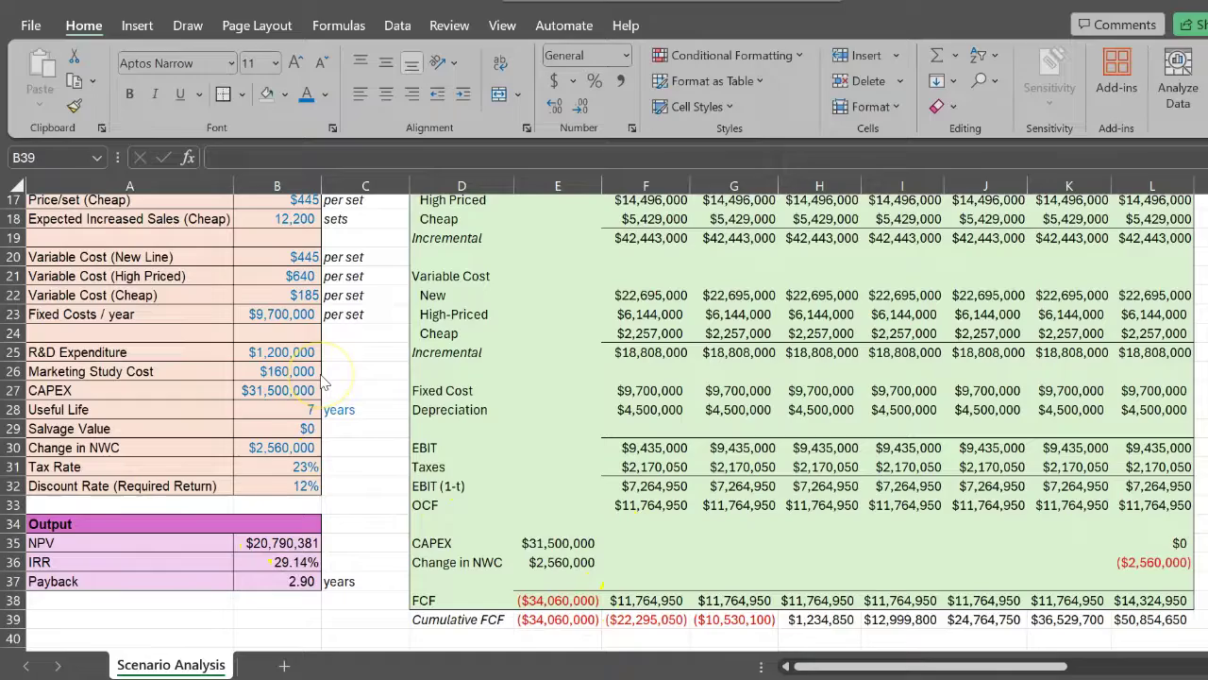
pyautogui.scroll(2, 286, 349)
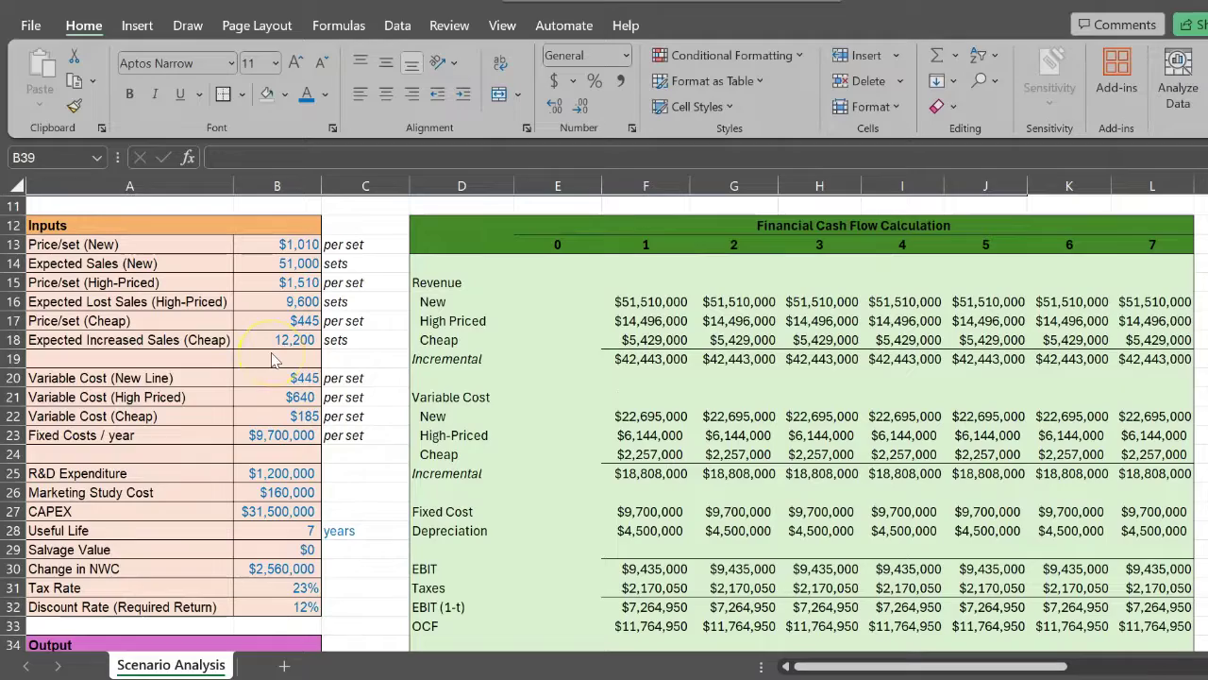
pyautogui.scroll(-2, 204, 441)
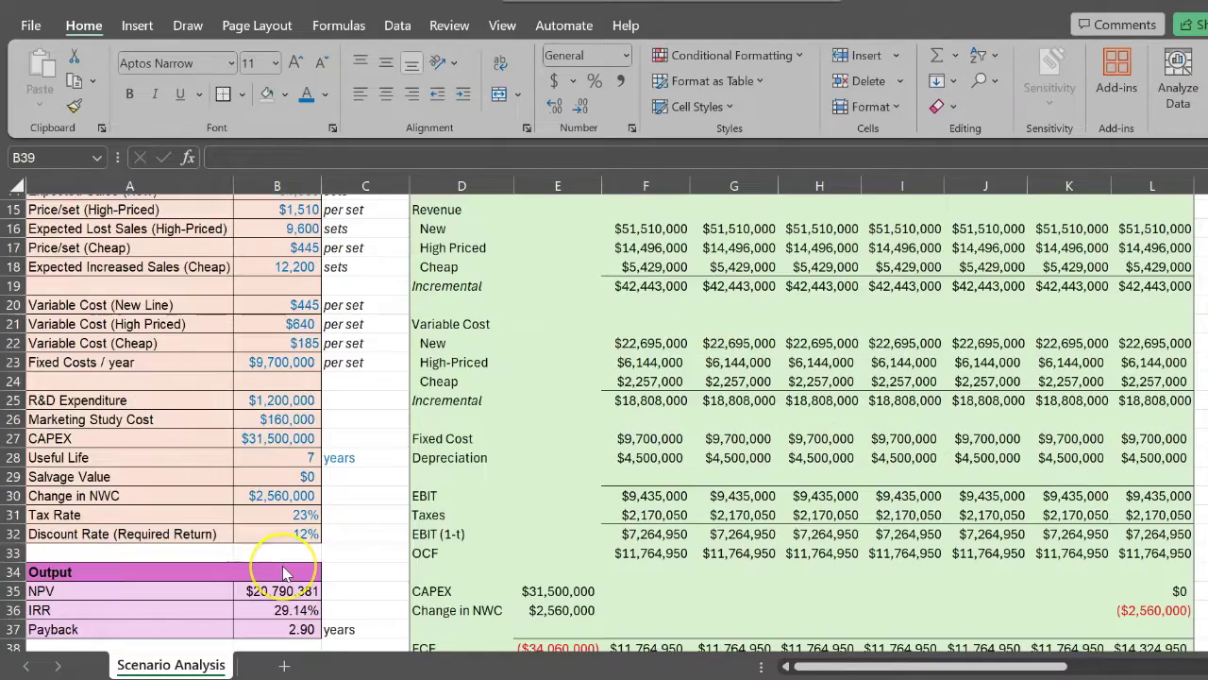
pyautogui.scroll(4, 253, 571)
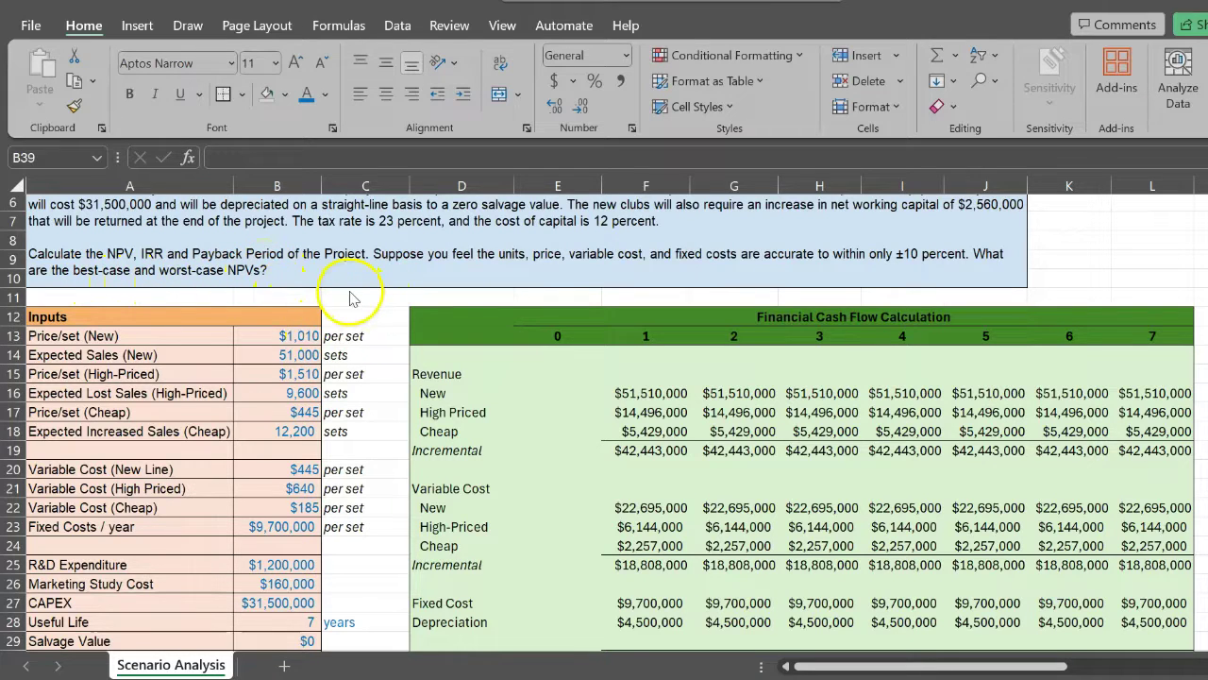
# - Check the input cells from new-club price per set down to fixed costs per year
pyautogui.click(291, 336)
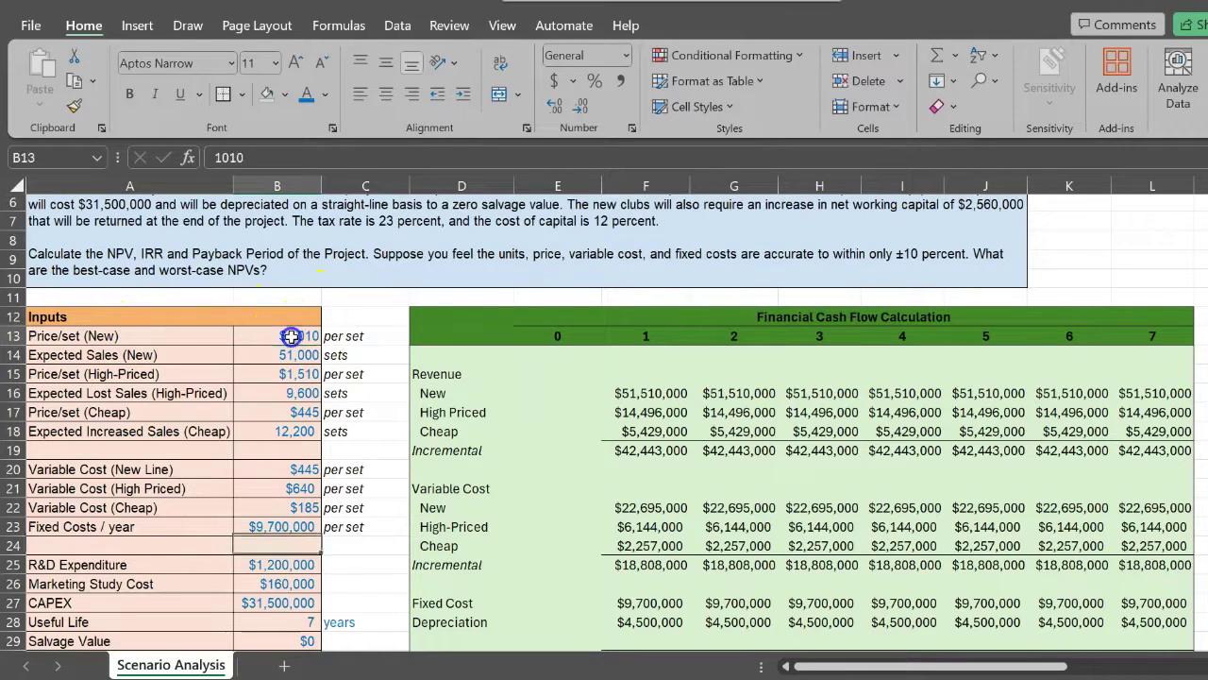
pyautogui.moveTo(292, 336); pyautogui.dragTo(287, 525)
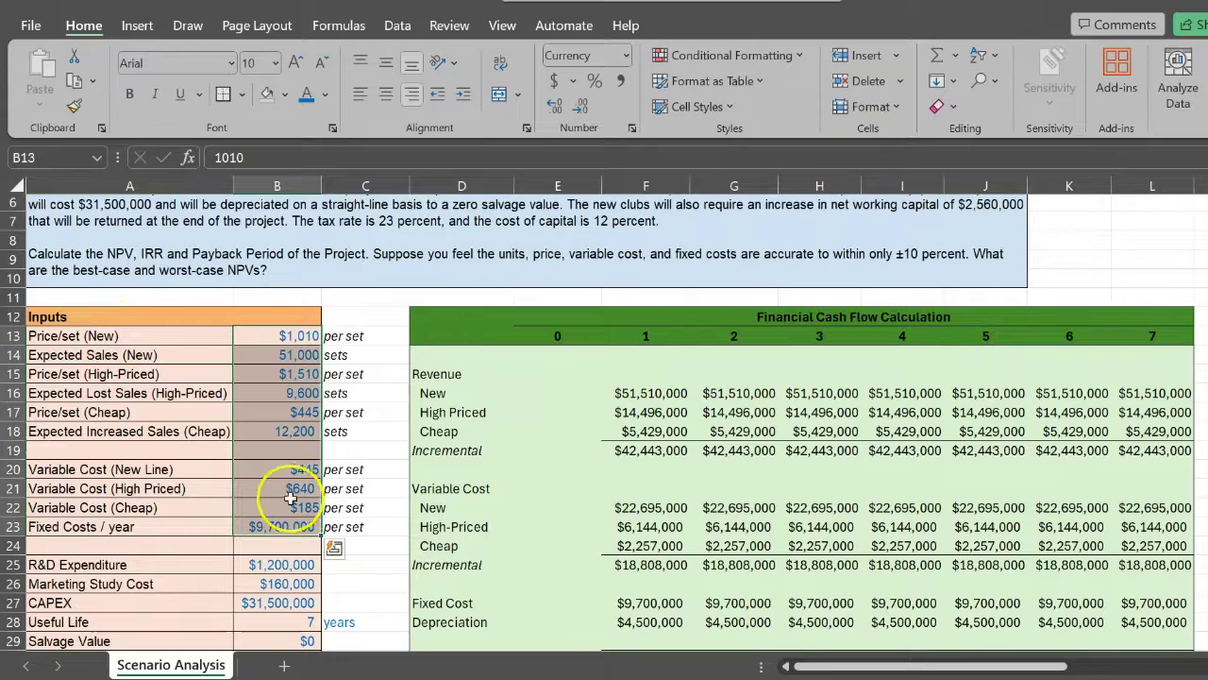
pyautogui.click(376, 353)
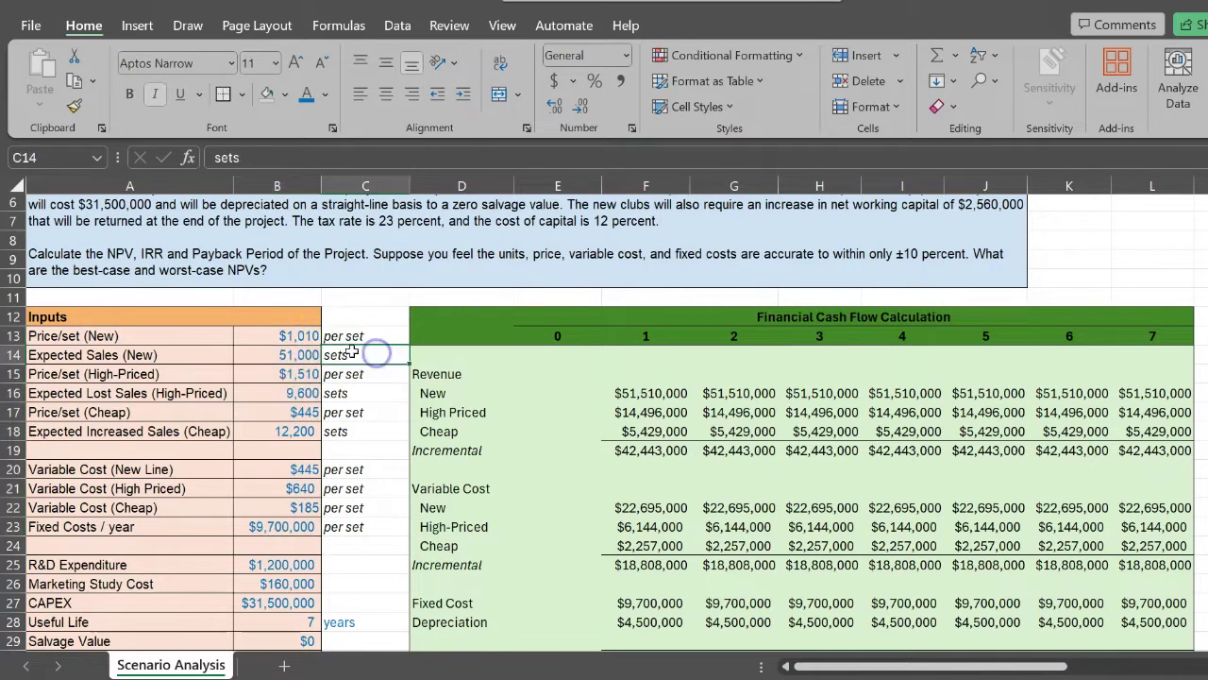
pyautogui.click(288, 336)
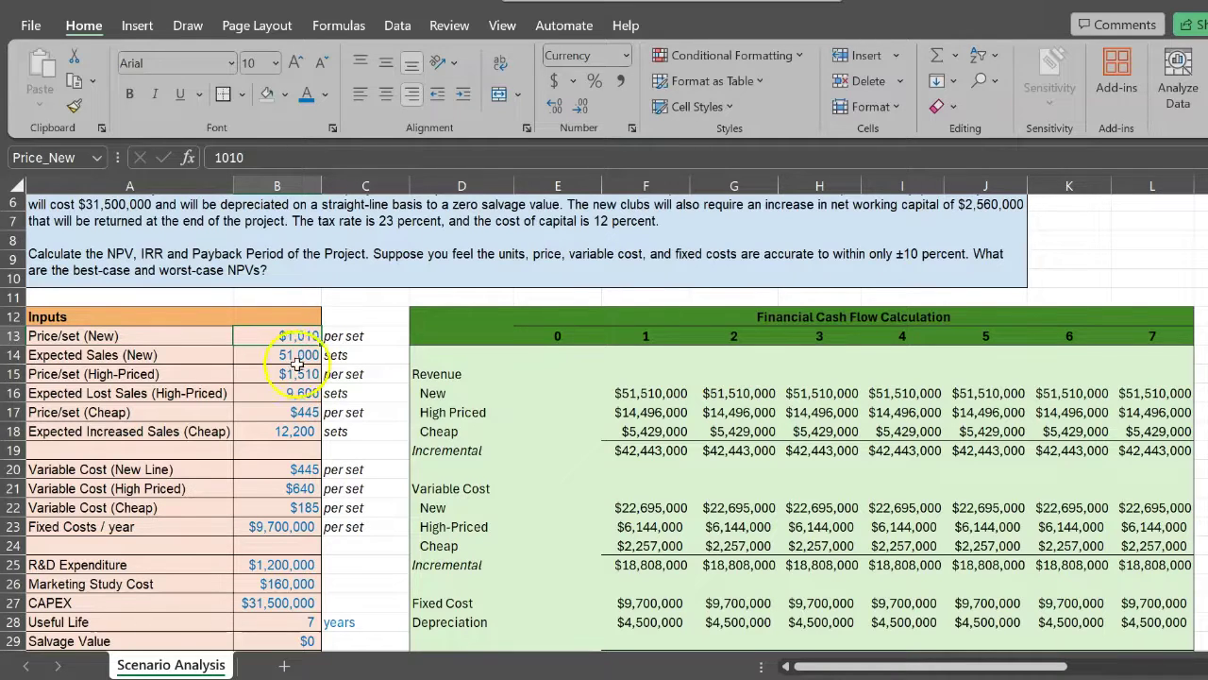
pyautogui.click(300, 355)
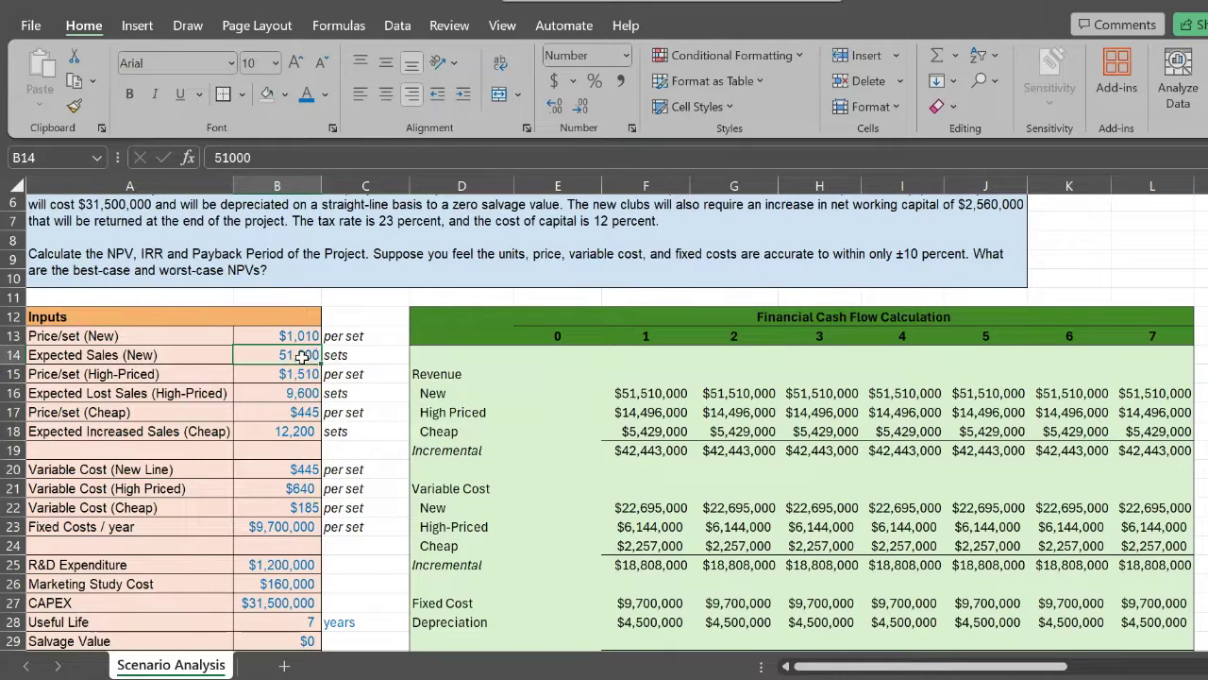
pyautogui.click(300, 469)
pyautogui.click(294, 526)
pyautogui.click(294, 526)
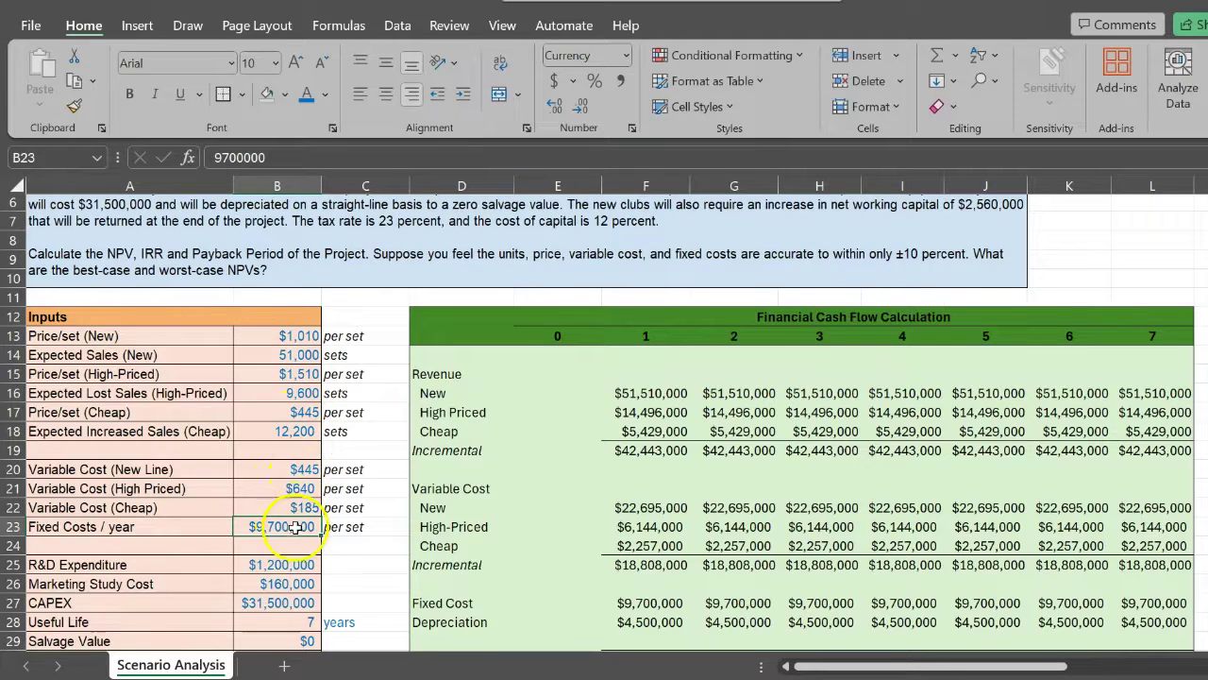
pyautogui.click(277, 355)
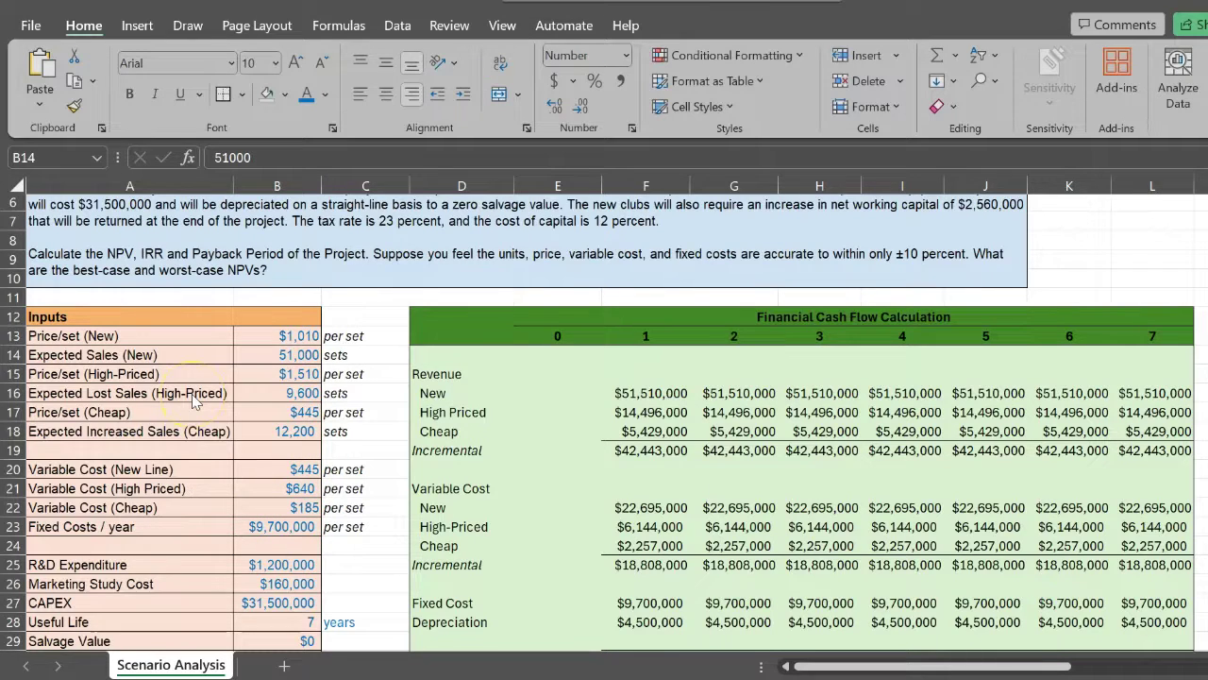
pyautogui.press('Up')
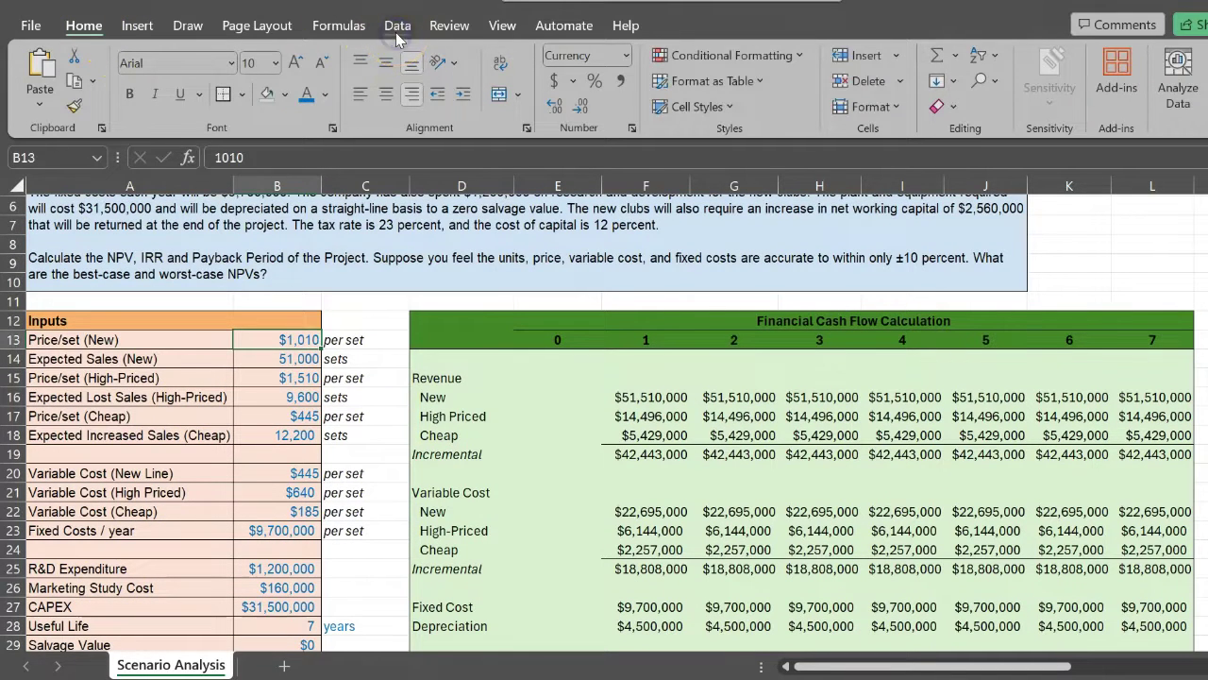
# - Add a scenario named 'Base Case' in Scenario Manager with B13 as its changing cell
pyautogui.click(397, 28)
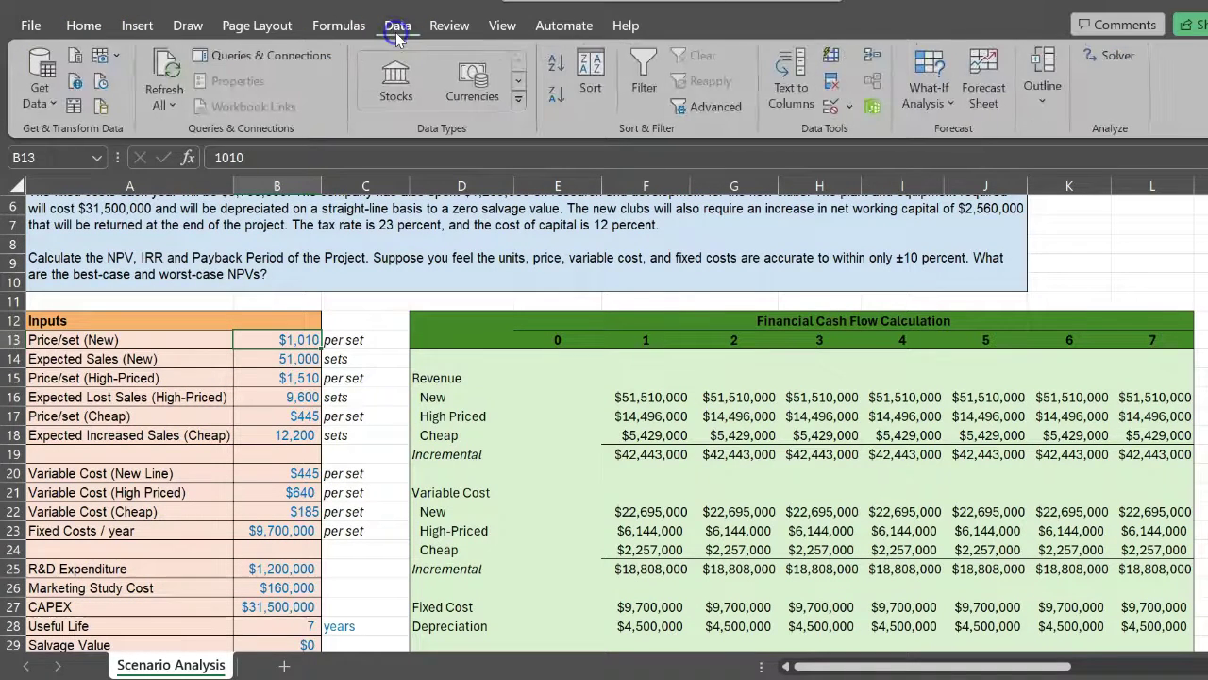
pyautogui.click(944, 104)
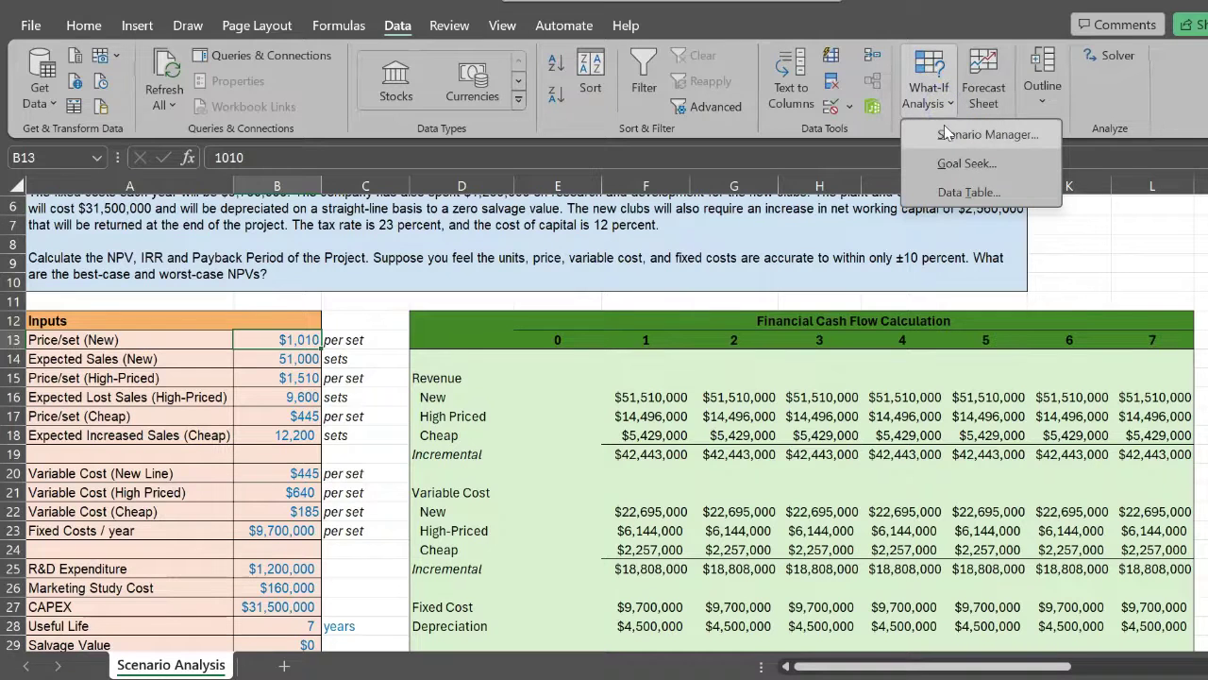
pyautogui.click(947, 134)
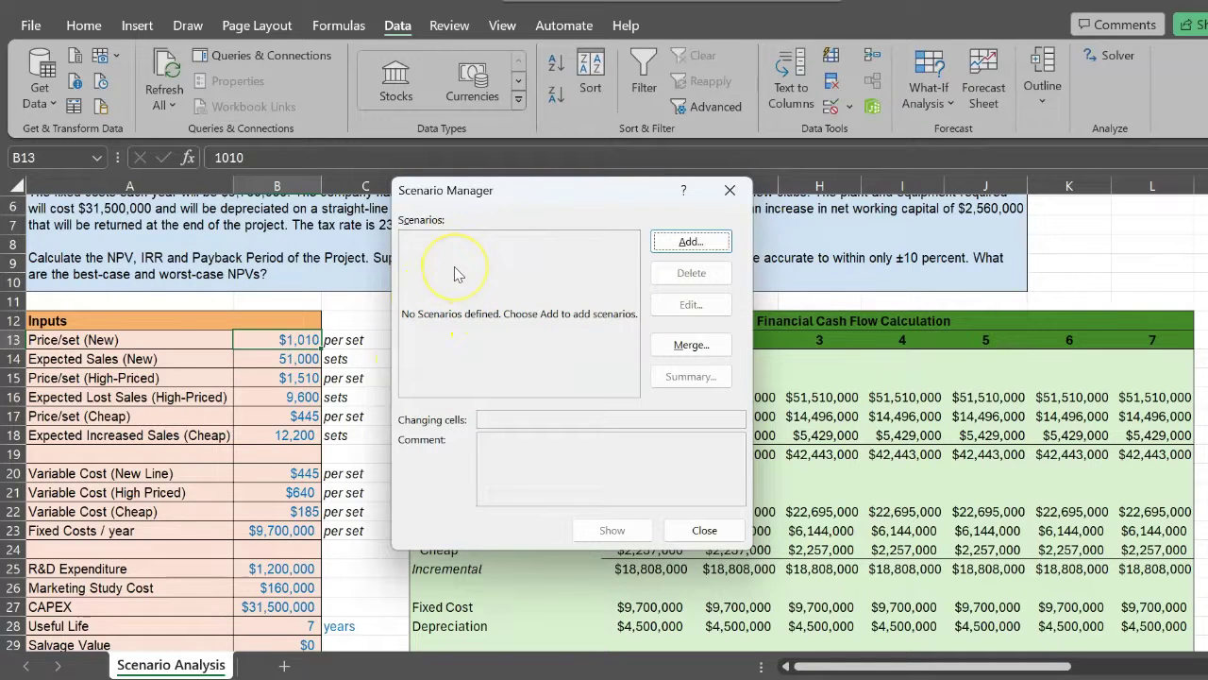
pyautogui.click(689, 243)
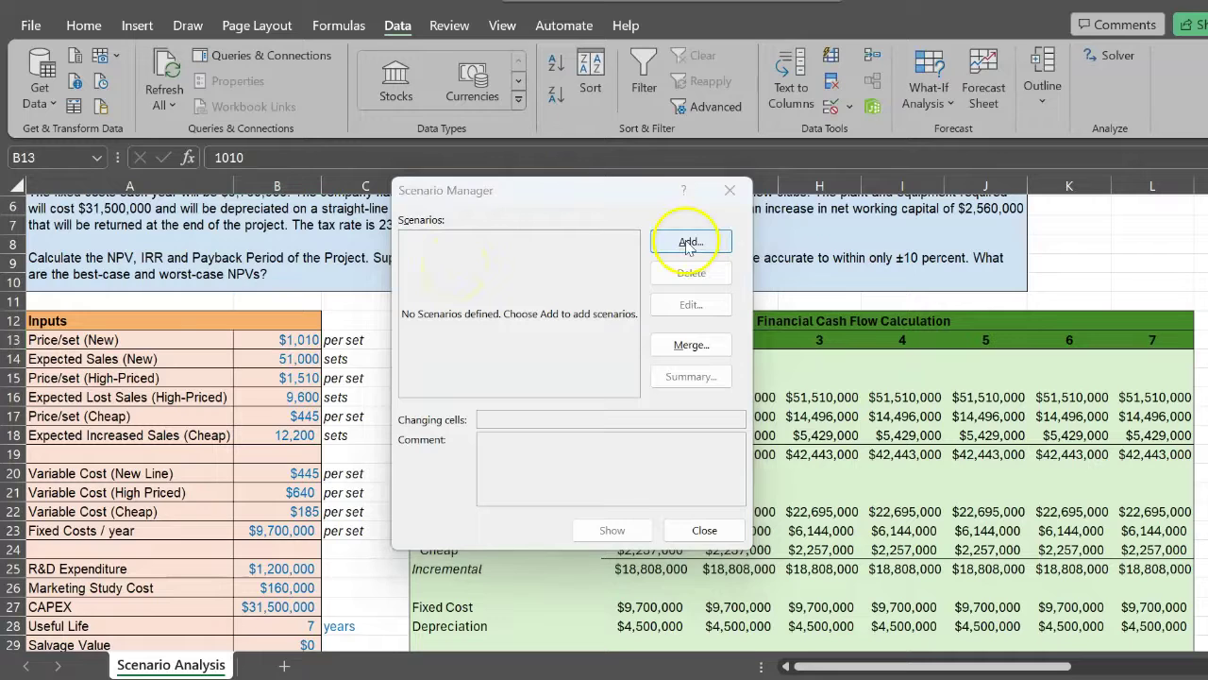
pyautogui.click(419, 258)
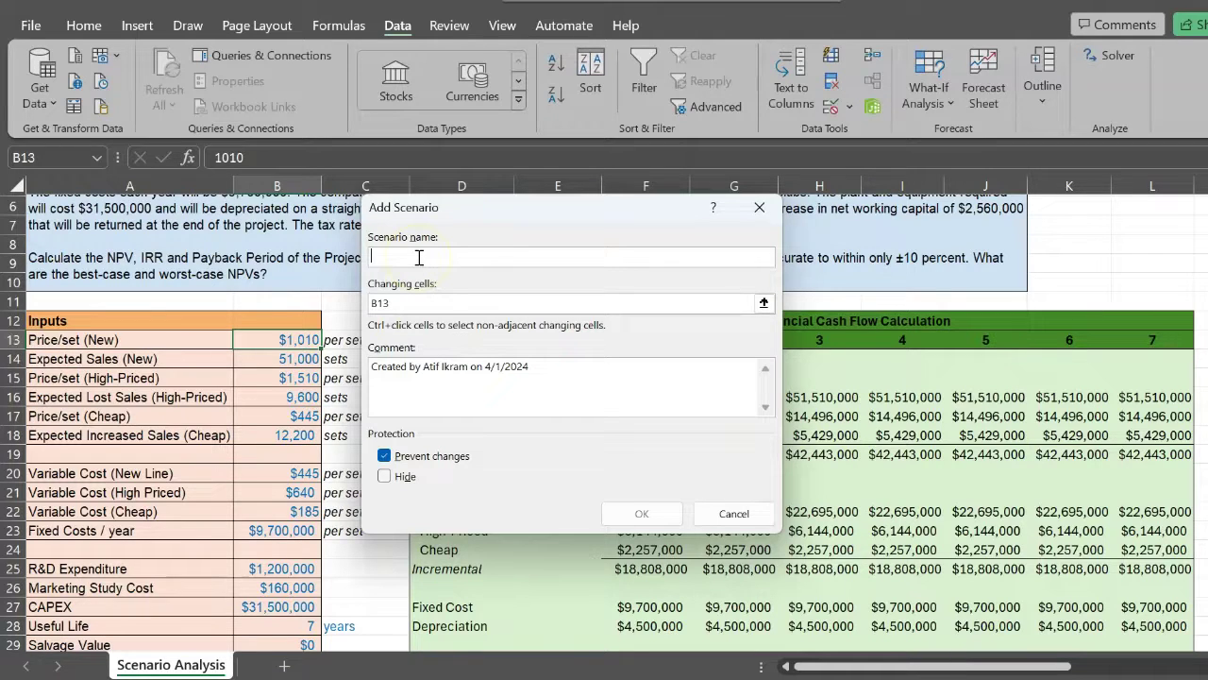
pyautogui.write('Base Case')
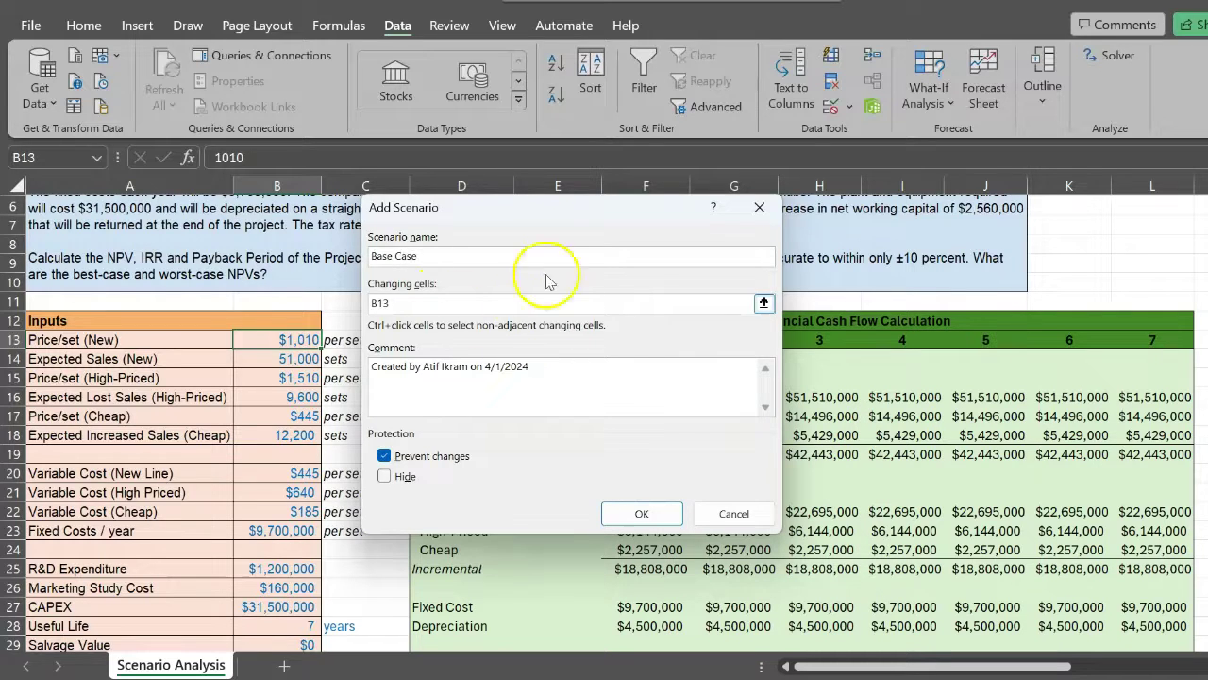
pyautogui.click(514, 219)
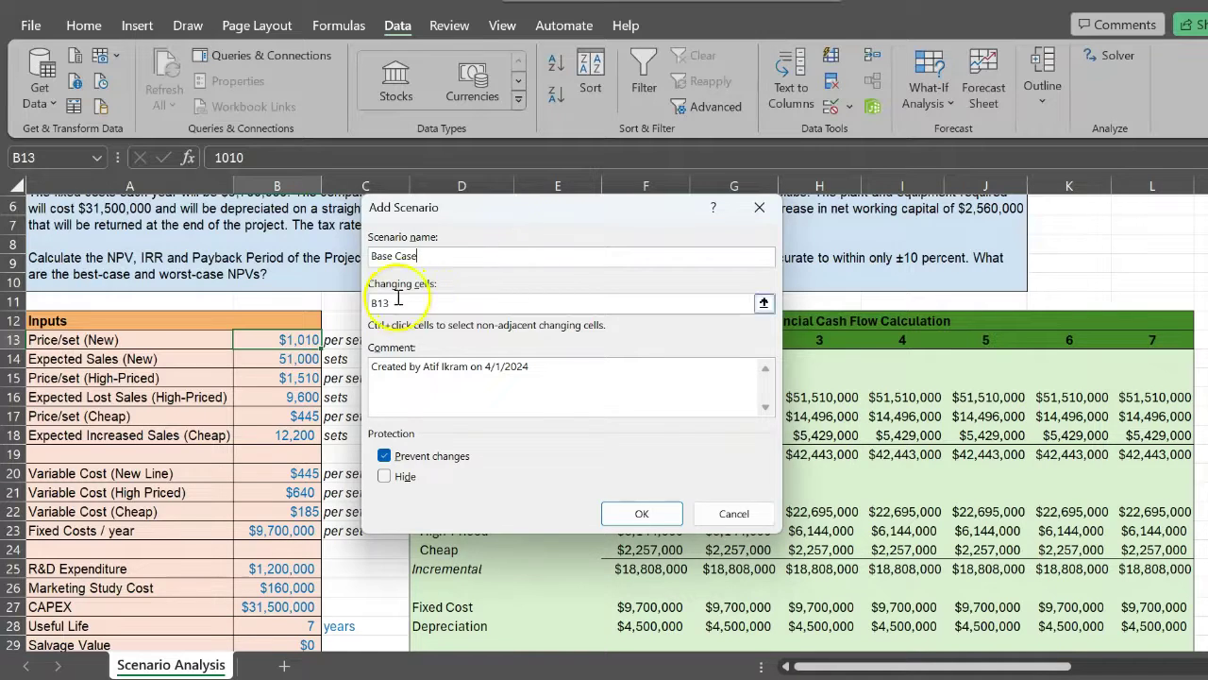
pyautogui.click(451, 303)
pyautogui.click(446, 296)
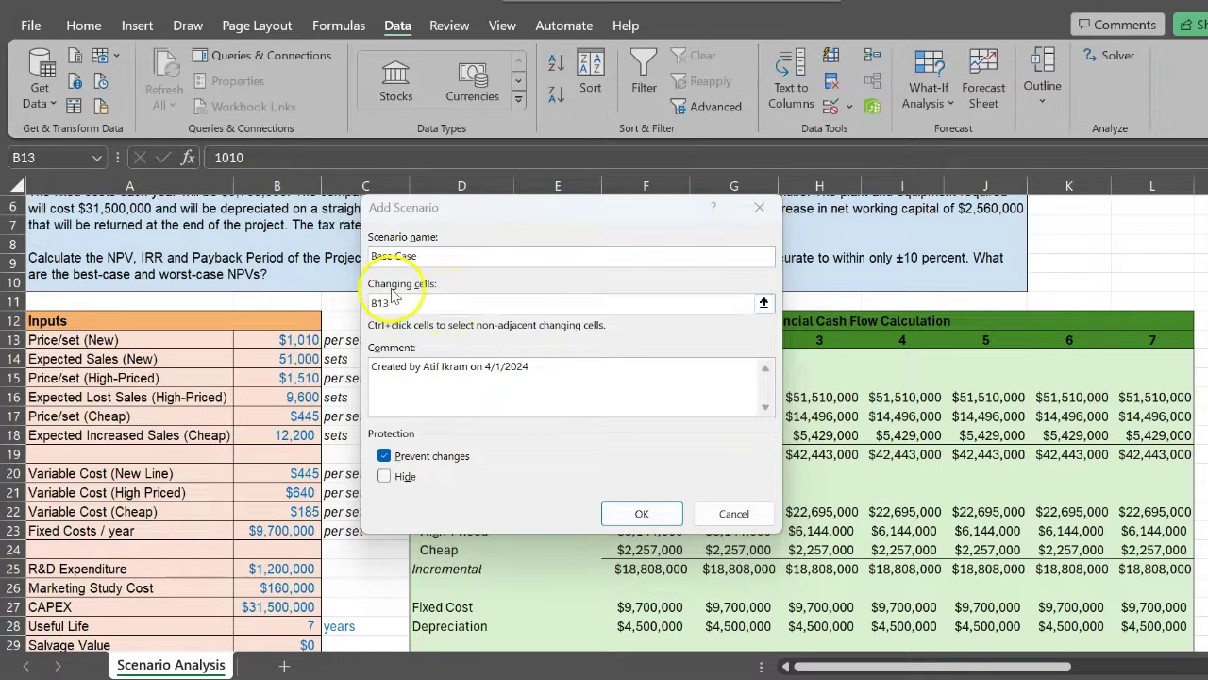
# - Pick B13:B18 plus B20:B23 on the sheet as Base Case's changing cells
pyautogui.click(765, 306)
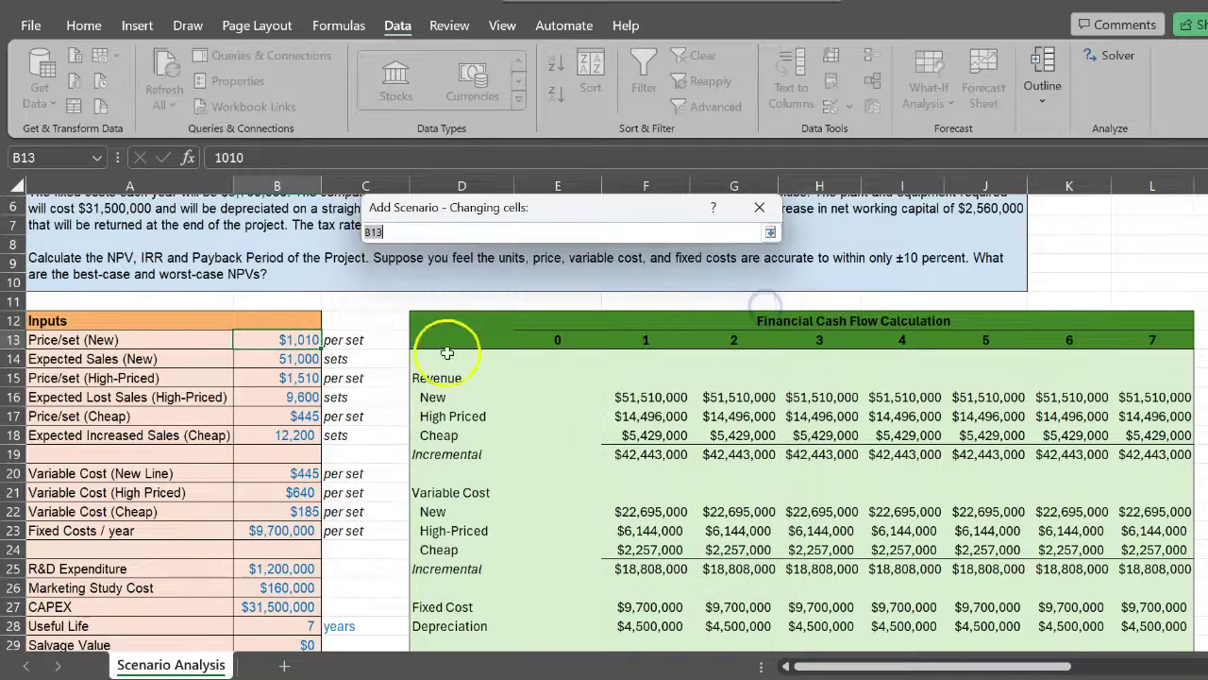
pyautogui.click(300, 340)
pyautogui.moveTo(300, 341); pyautogui.dragTo(301, 429)
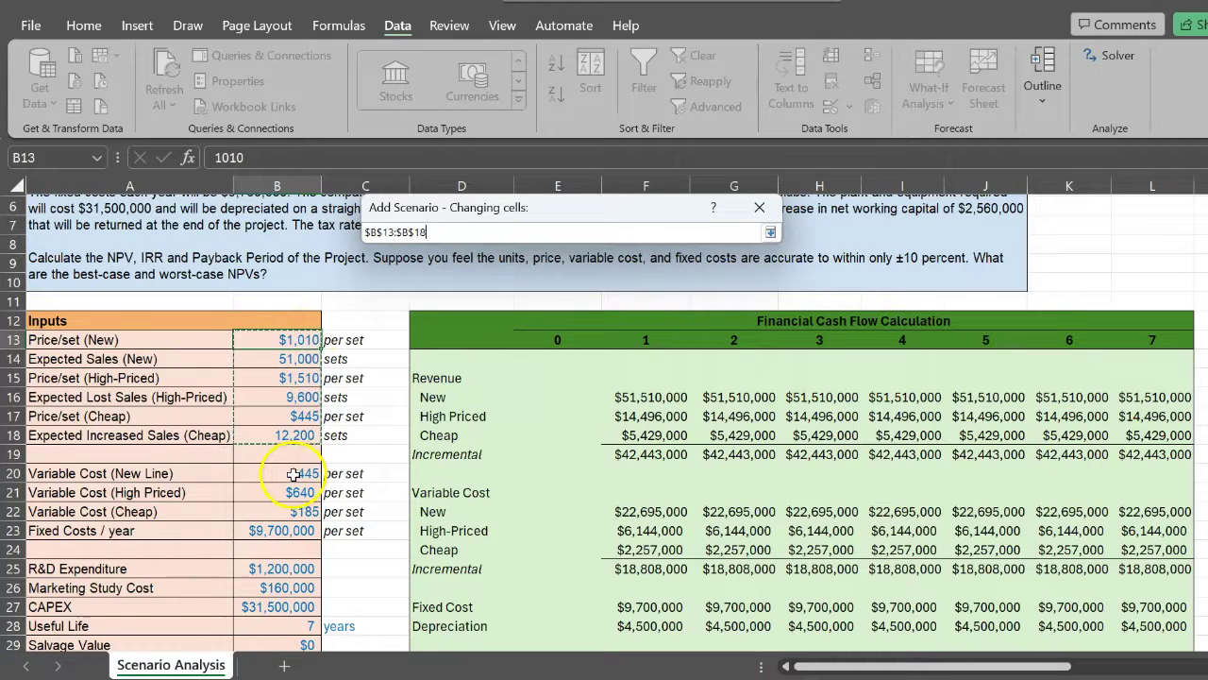
pyautogui.keyDown('ctrl'); pyautogui.click(294, 474); pyautogui.keyUp('ctrl')
pyautogui.moveTo(293, 474); pyautogui.dragTo(286, 527)
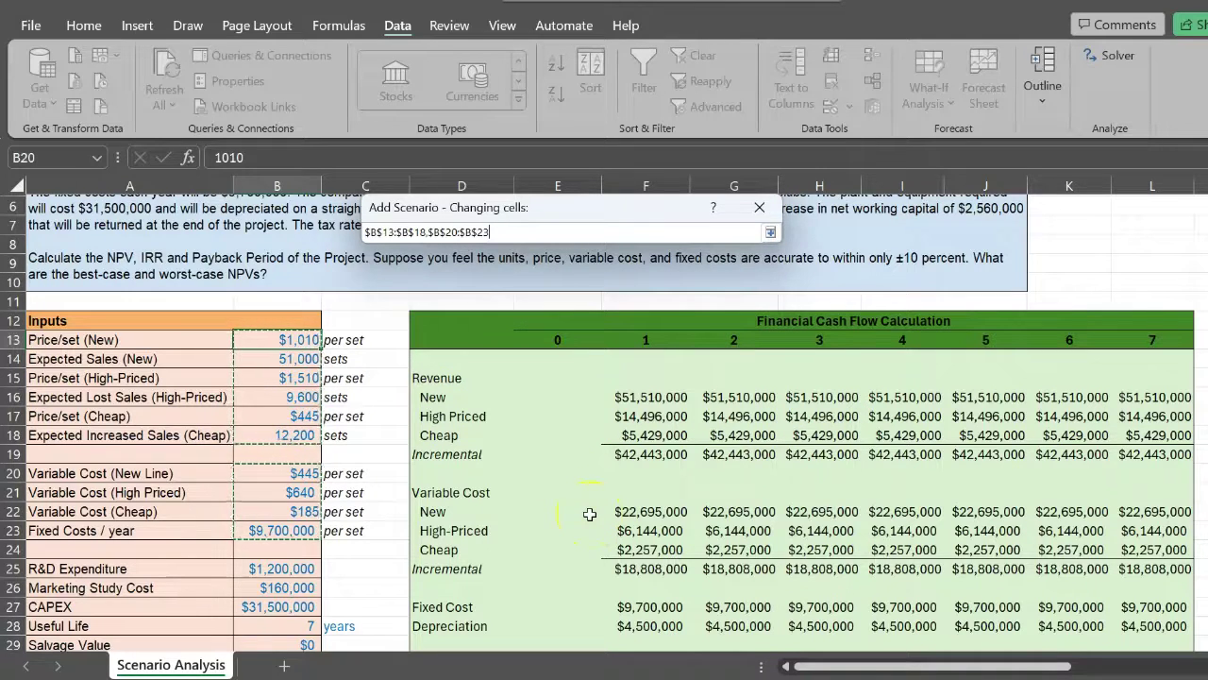
pyautogui.click(770, 233)
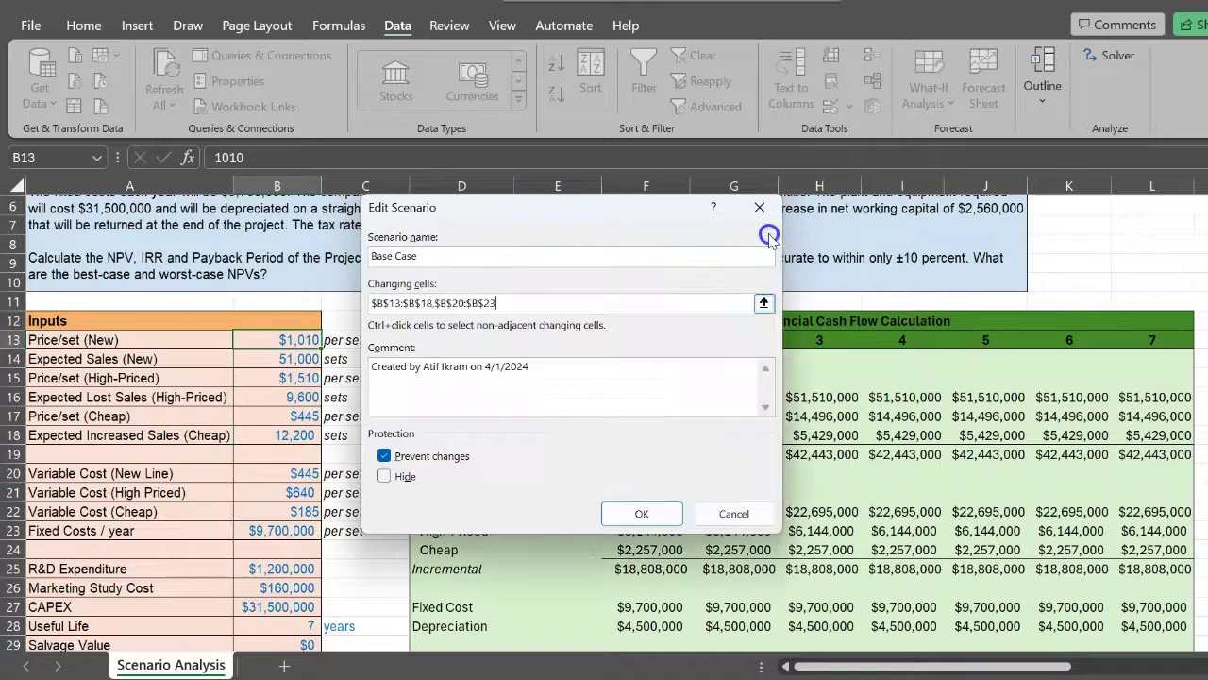
# - Save Base Case with the current inputs and add a new 'Worst Case' scenario
pyautogui.click(661, 512)
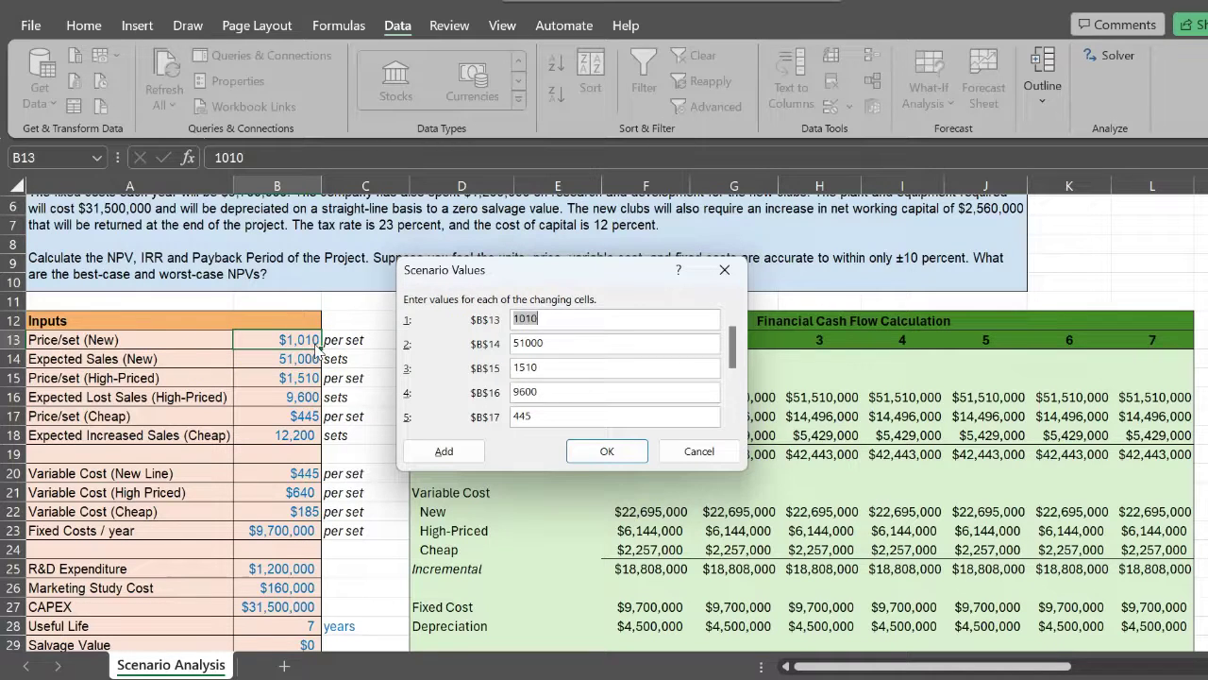
pyautogui.click(609, 453)
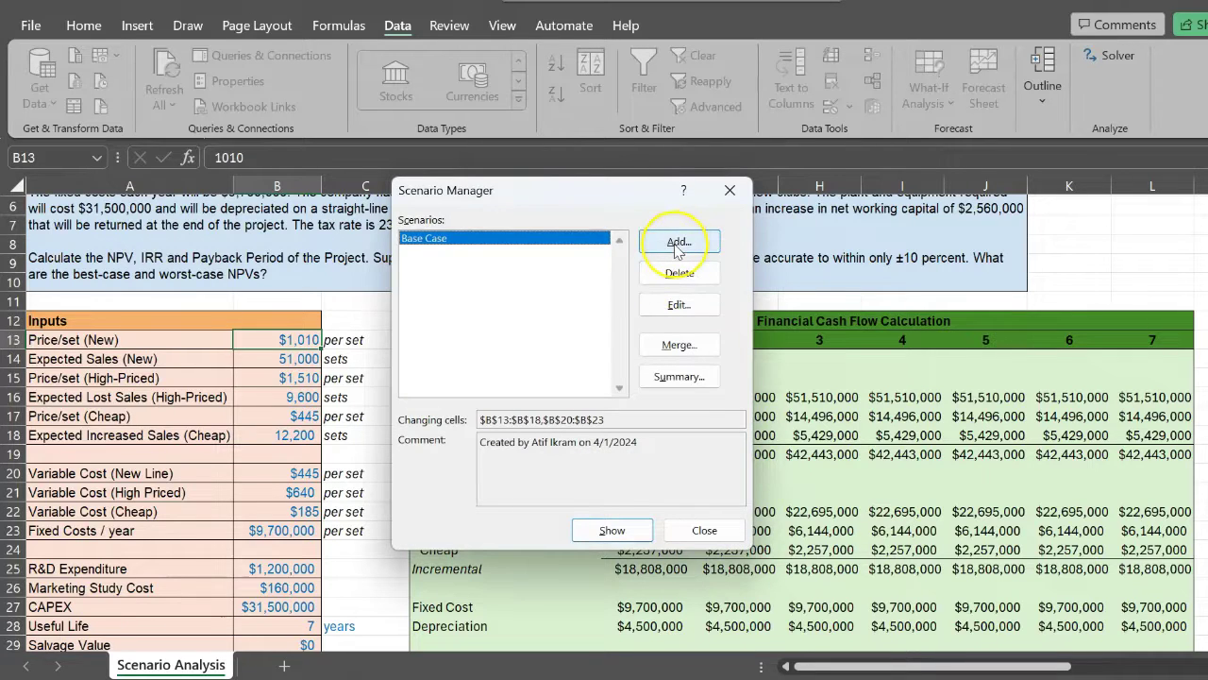
pyautogui.click(675, 243)
pyautogui.click(398, 259)
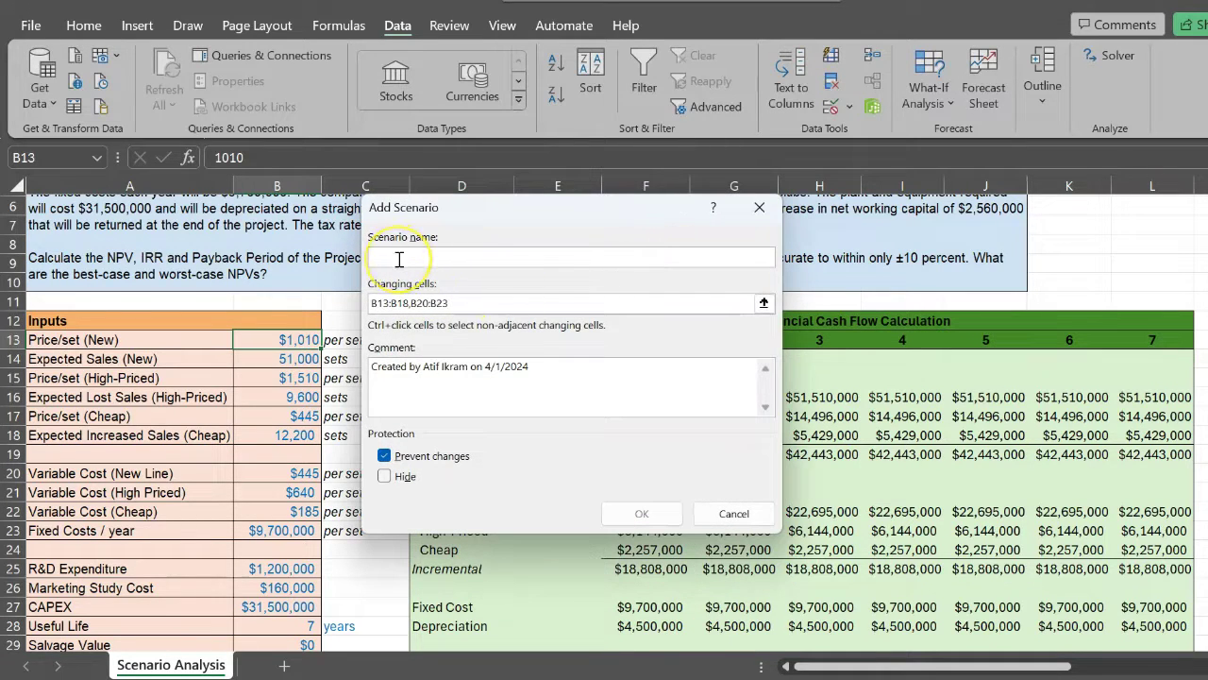
pyautogui.write('Worst Case')
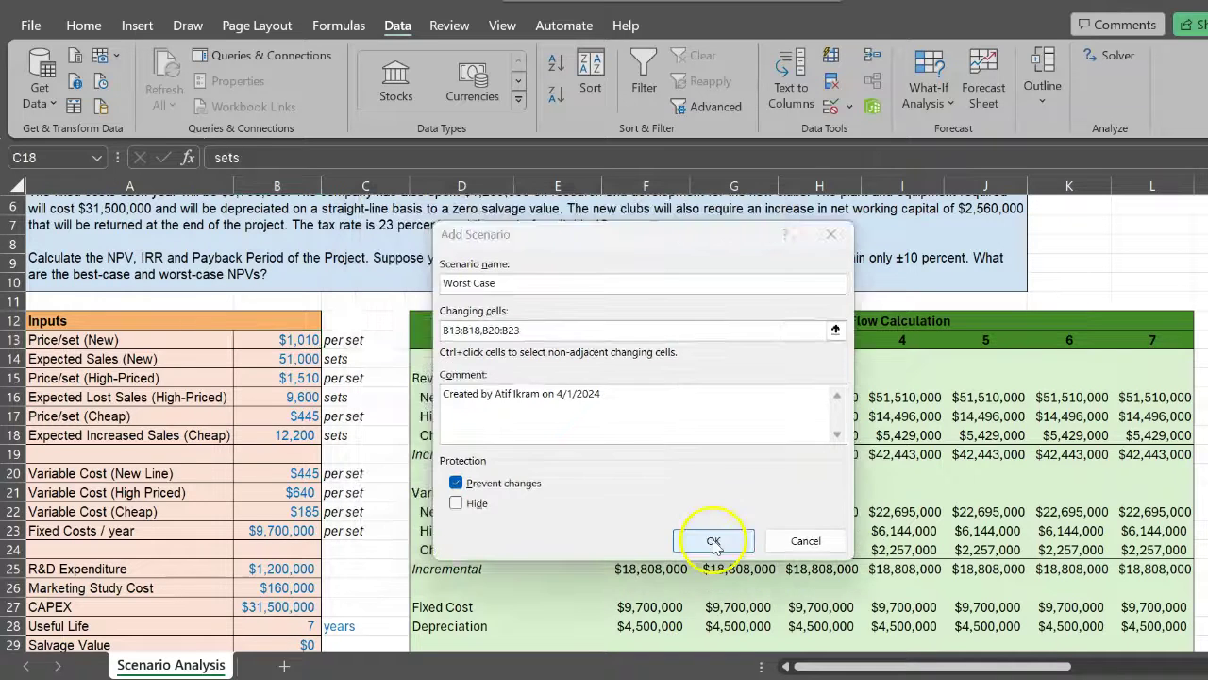
pyautogui.click(710, 463)
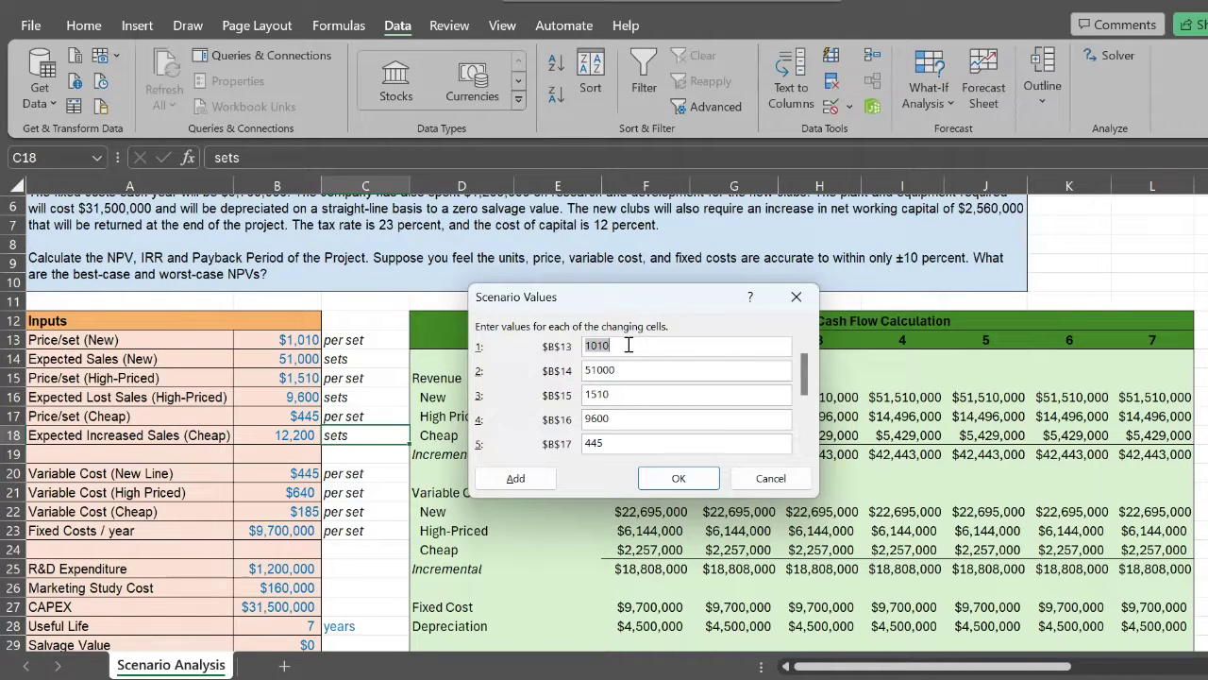
# - Enter Worst Case values such as price 909 and fixed costs 10670000
pyautogui.doubleClick(628, 345)
pyautogui.doubleClick(640, 371)
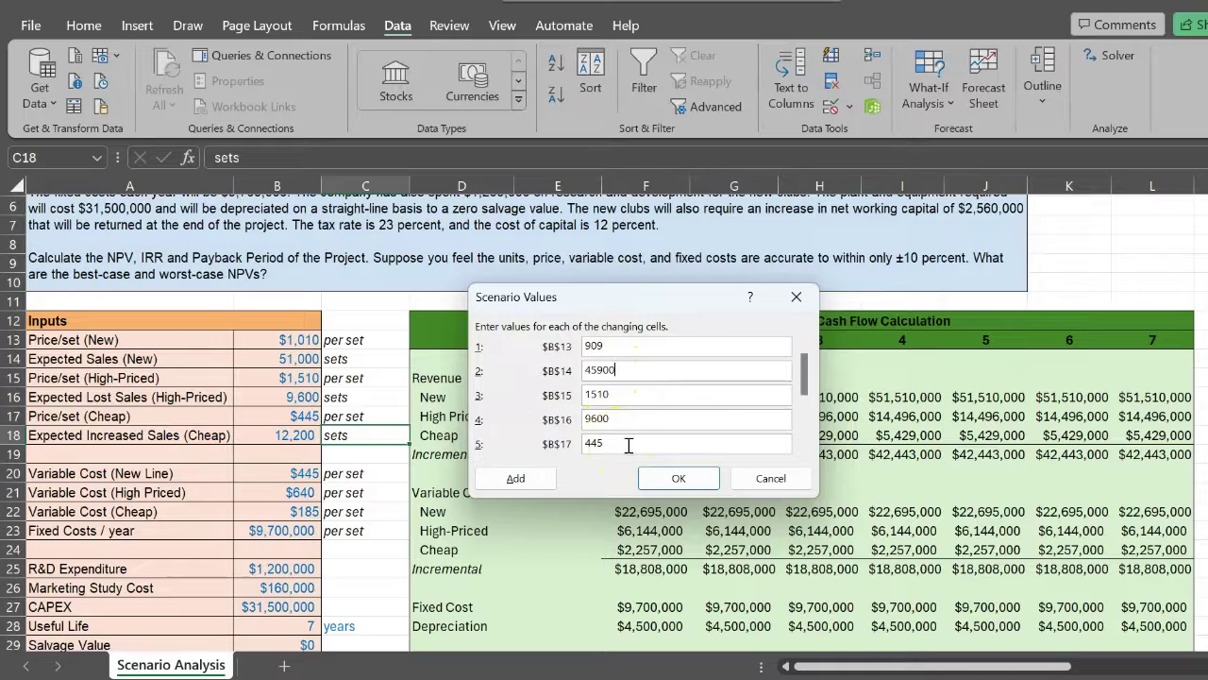
pyautogui.scroll(-2, 629, 443)
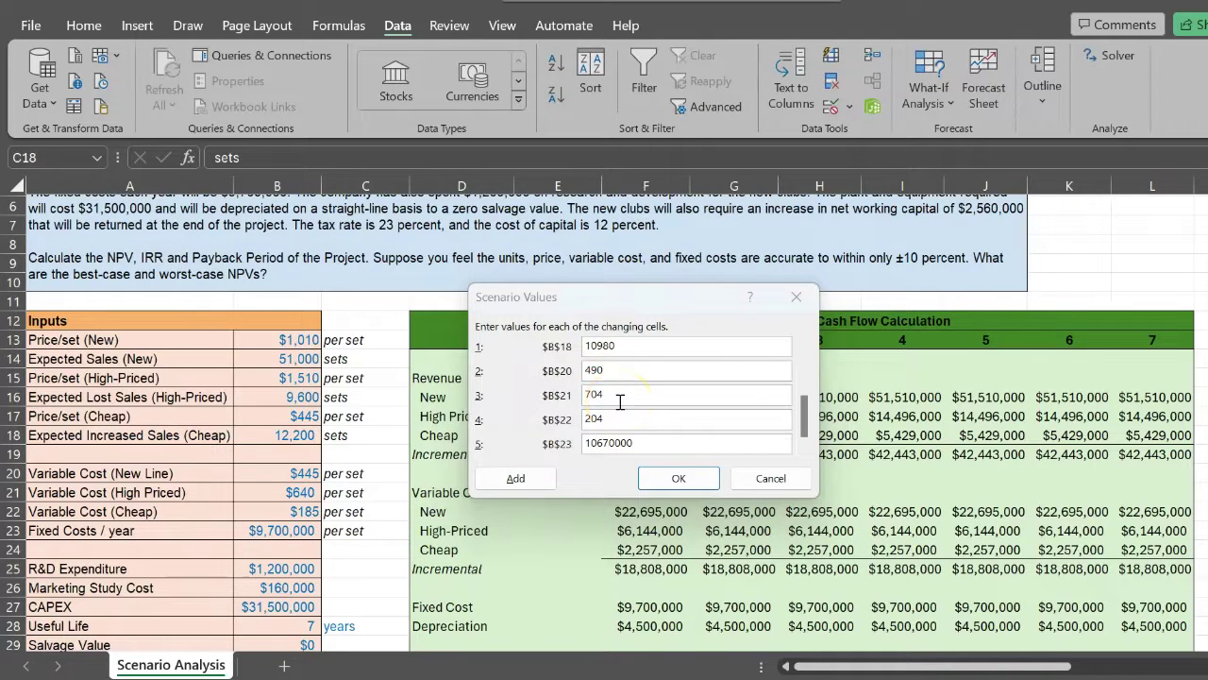
pyautogui.click(641, 444)
pyautogui.click(634, 390)
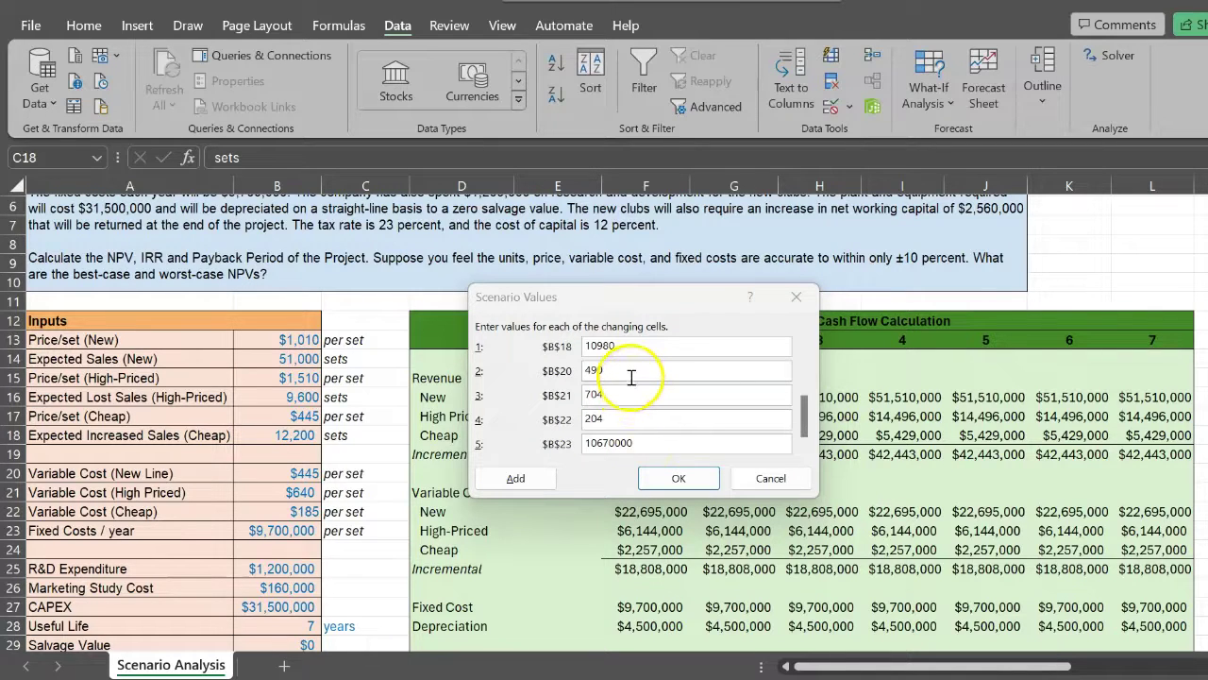
pyautogui.click(676, 479)
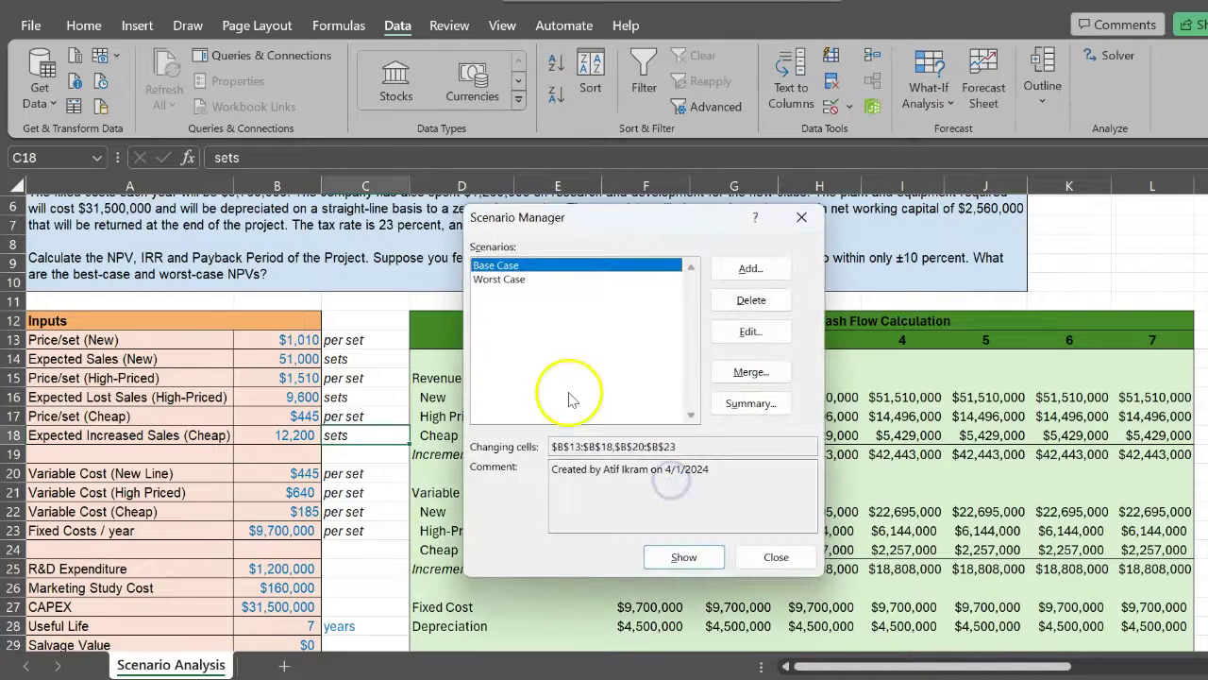
# - Add a 'Best Case' scenario with fixed costs 8730000 and cheap-line sales 13240
pyautogui.click(507, 281)
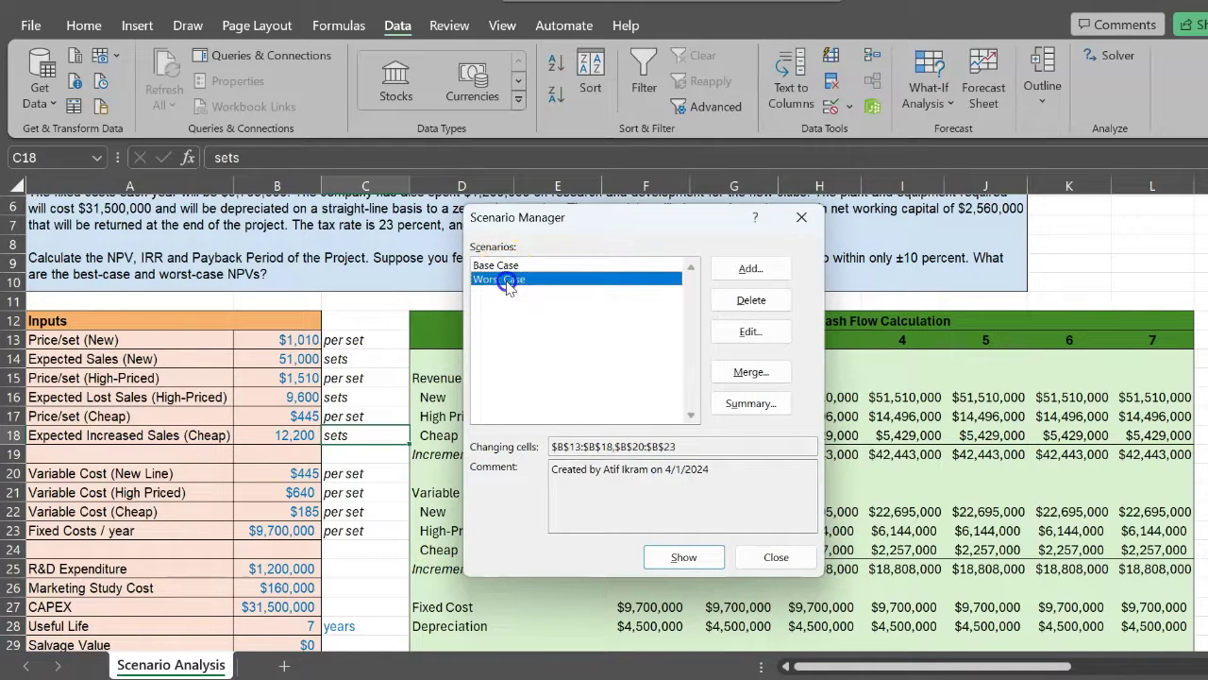
pyautogui.click(748, 271)
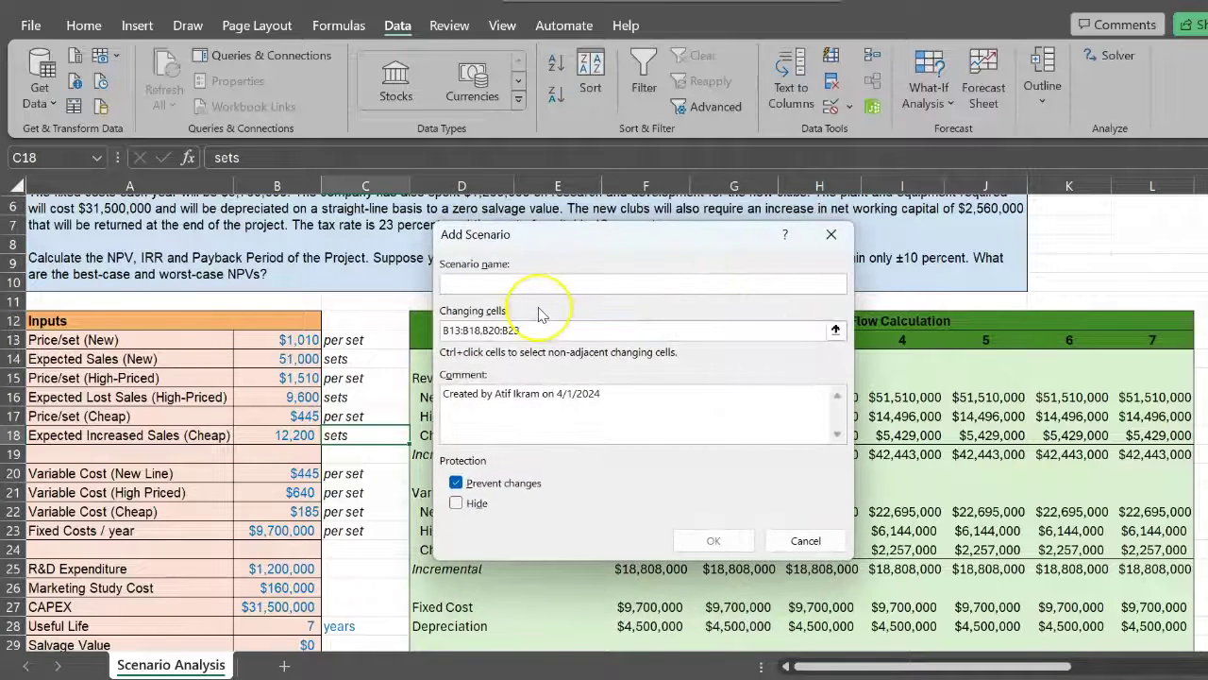
pyautogui.write('B')
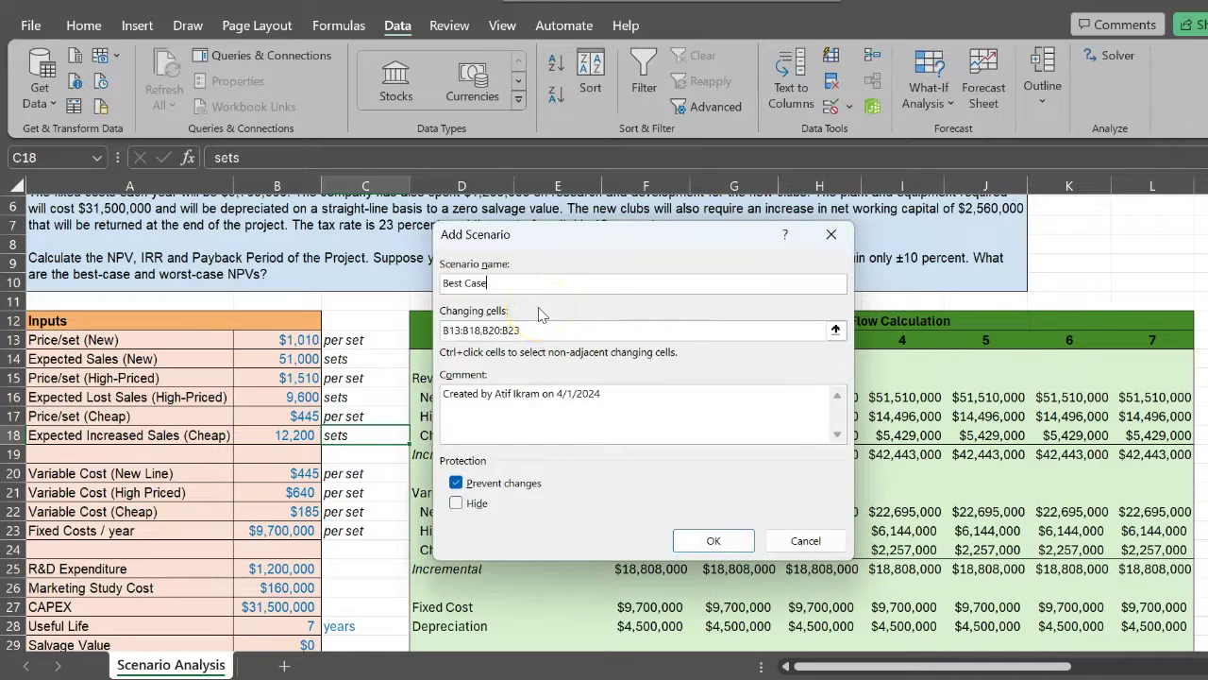
pyautogui.write('est Case')
pyautogui.click(714, 544)
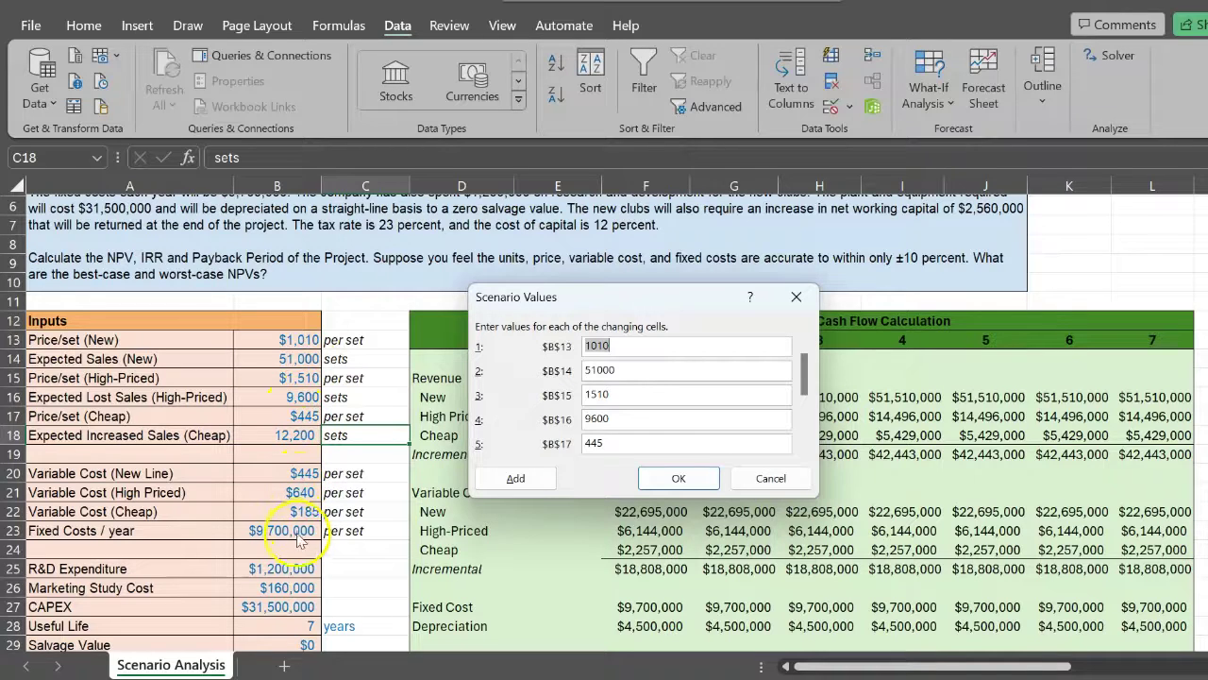
pyautogui.press('Tab')
pyautogui.press('Tab')
pyautogui.press('Tab')
pyautogui.press('Tab')
pyautogui.press('Tab')
pyautogui.press('Tab')
pyautogui.press('Tab')
pyautogui.press('Tab')
pyautogui.press('Tab')
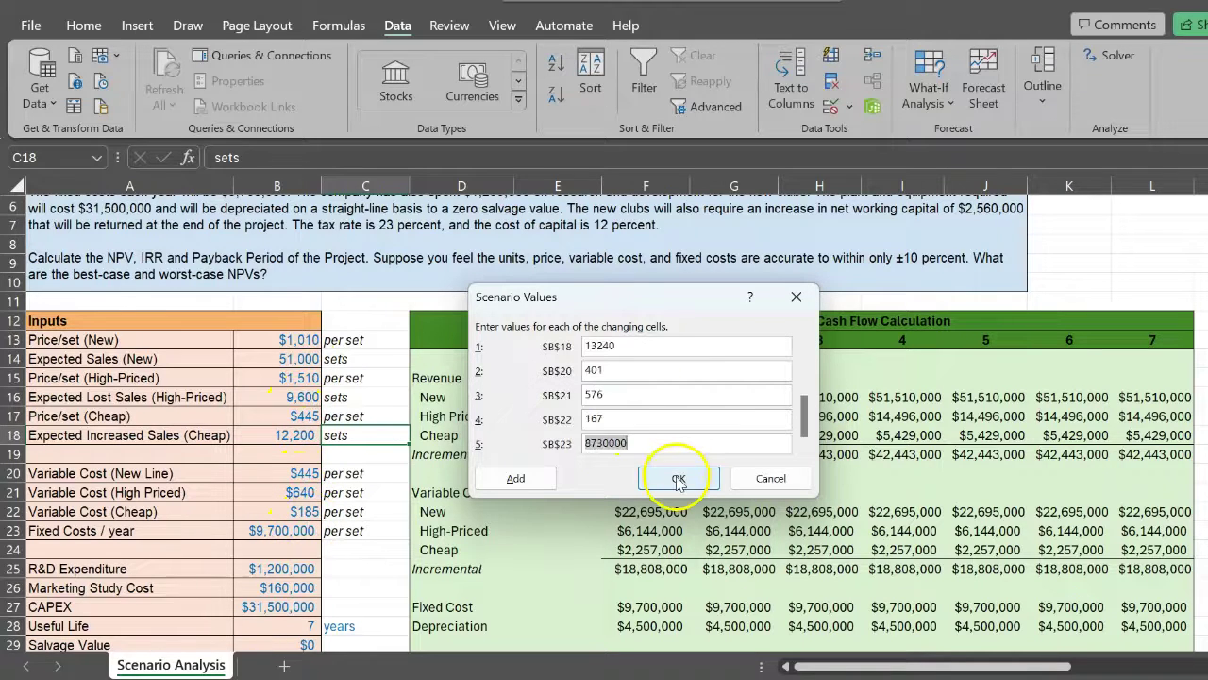
pyautogui.click(677, 479)
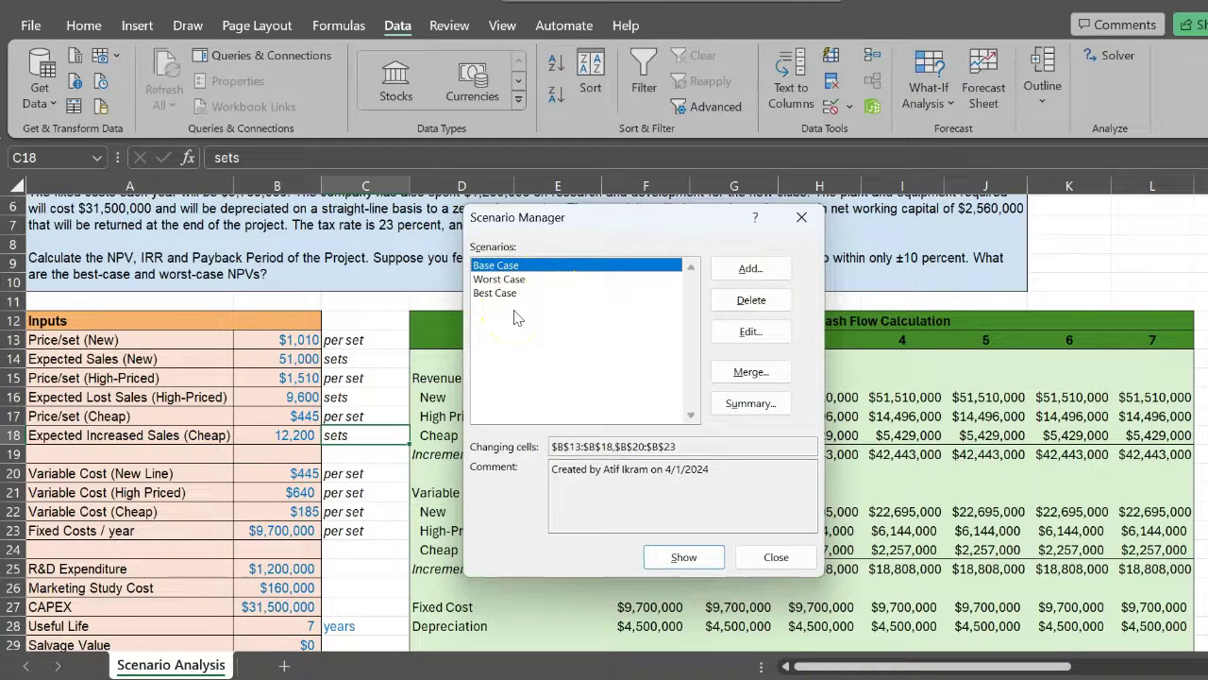
# - Show Worst Case on the sheet, giving NPV -$10,376,246, IRR 2.08% and 6.90-year payback
pyautogui.click(155, 543)
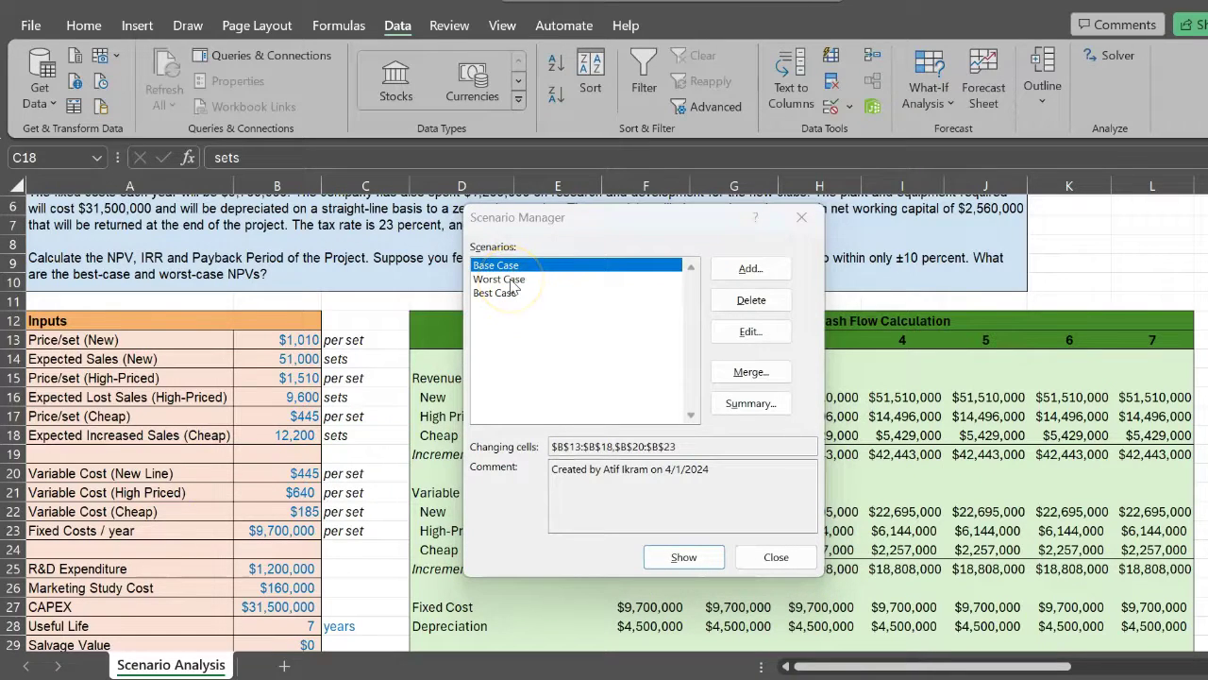
pyautogui.click(514, 281)
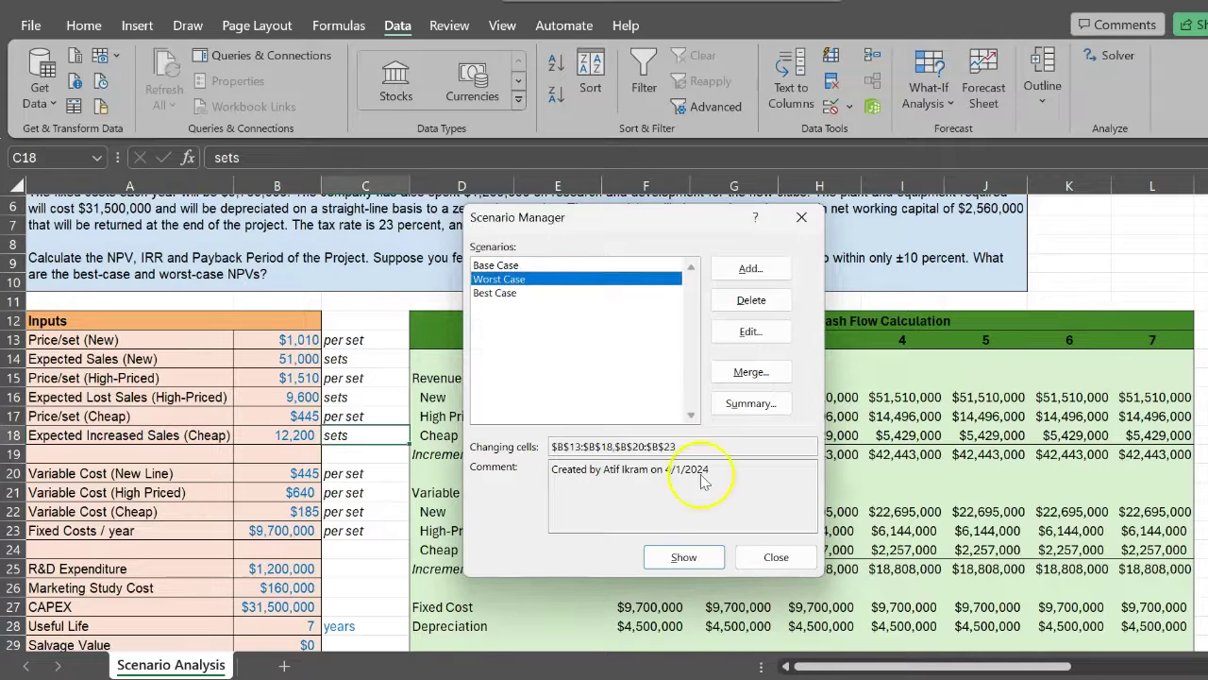
pyautogui.click(689, 561)
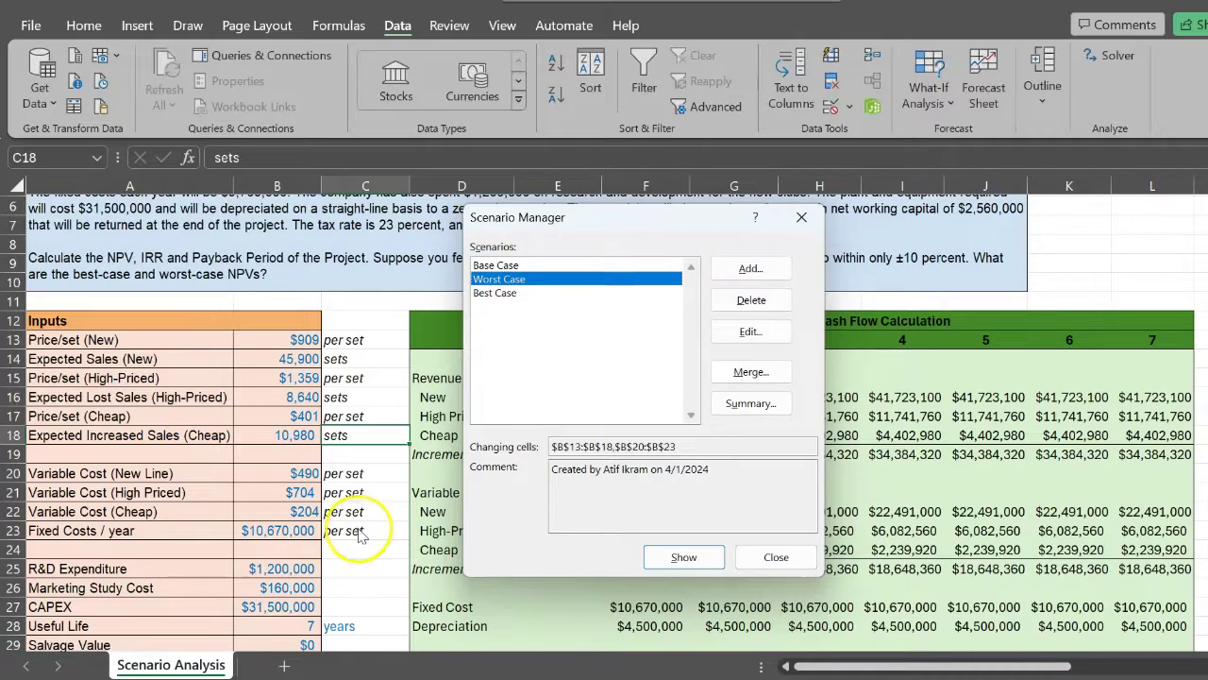
pyautogui.click(772, 557)
pyautogui.scroll(-5, 462, 538)
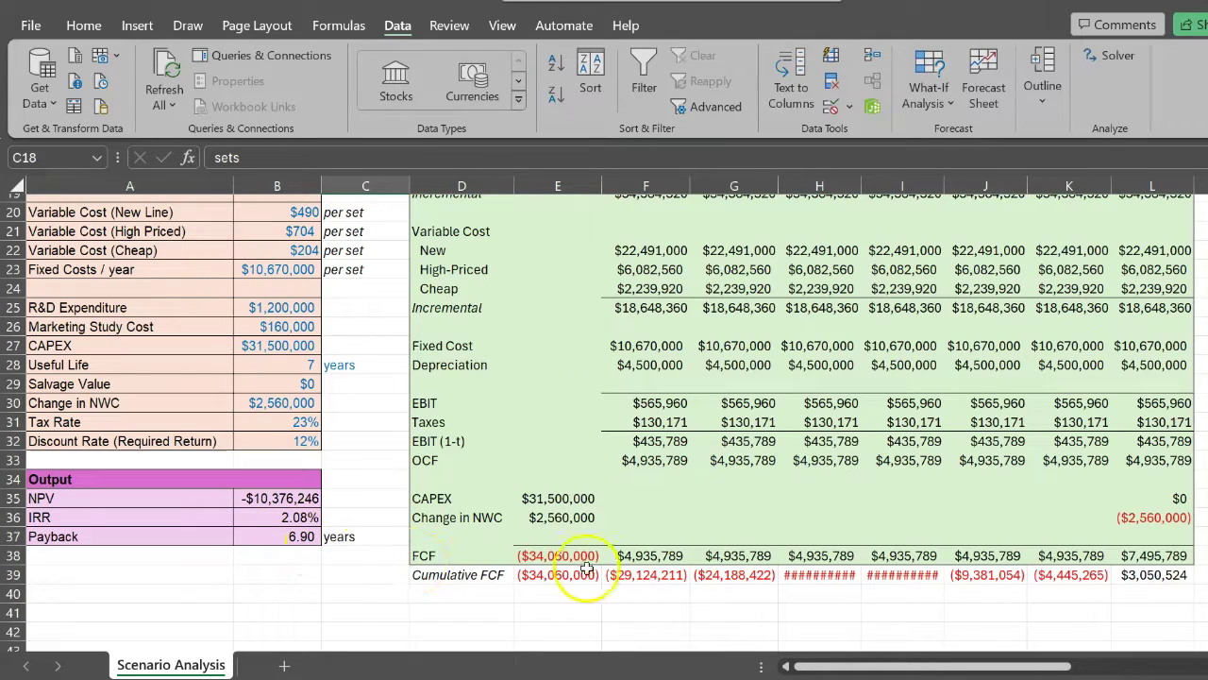
# - Show Best Case (price $1,111, sales 56,100) and confirm NPV rises to $55,878,314
pyautogui.click(939, 99)
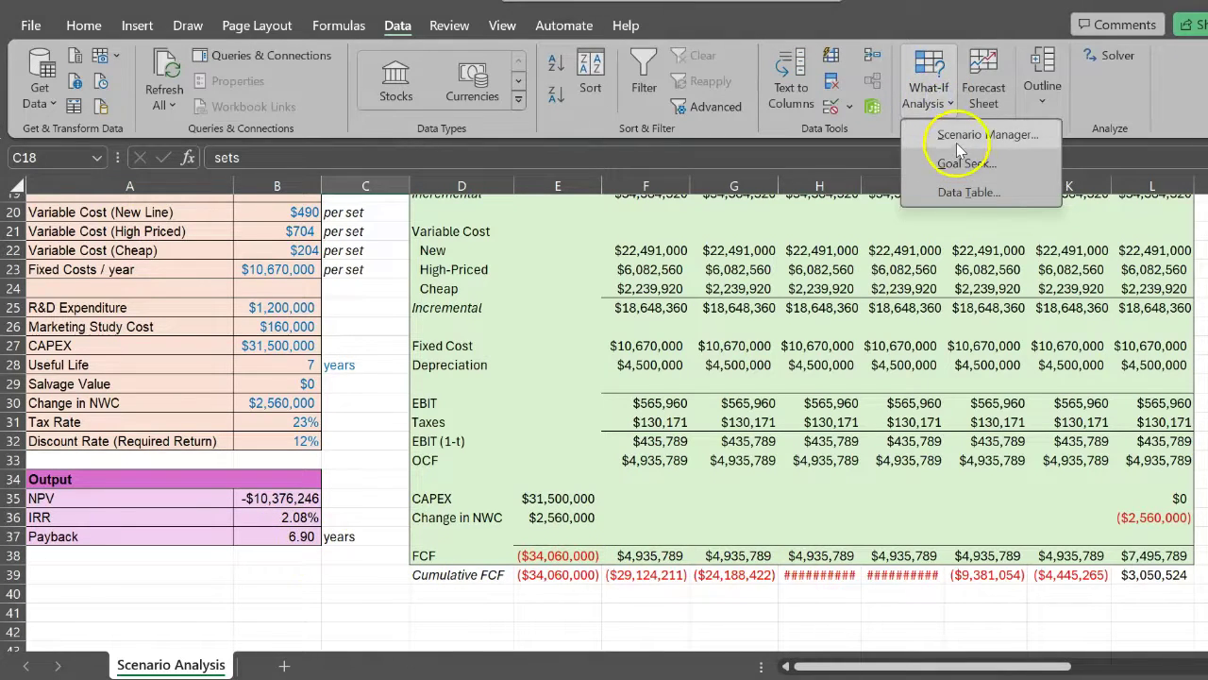
pyautogui.click(986, 135)
pyautogui.click(505, 279)
pyautogui.click(512, 293)
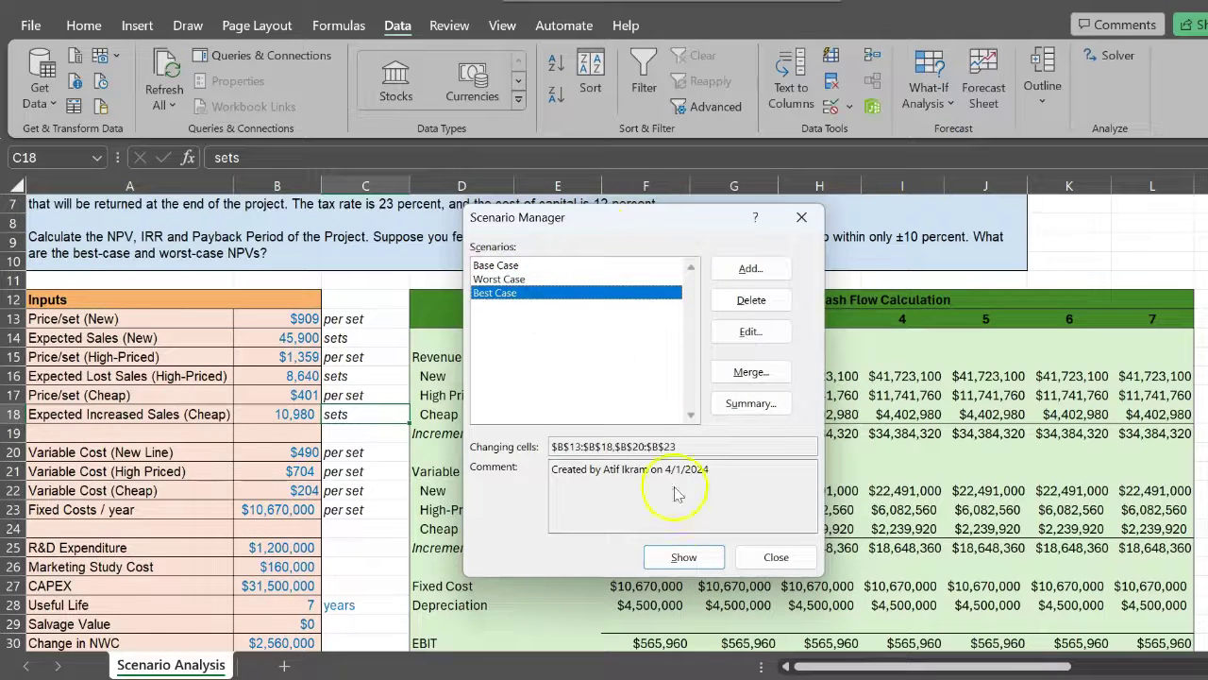
pyautogui.click(683, 557)
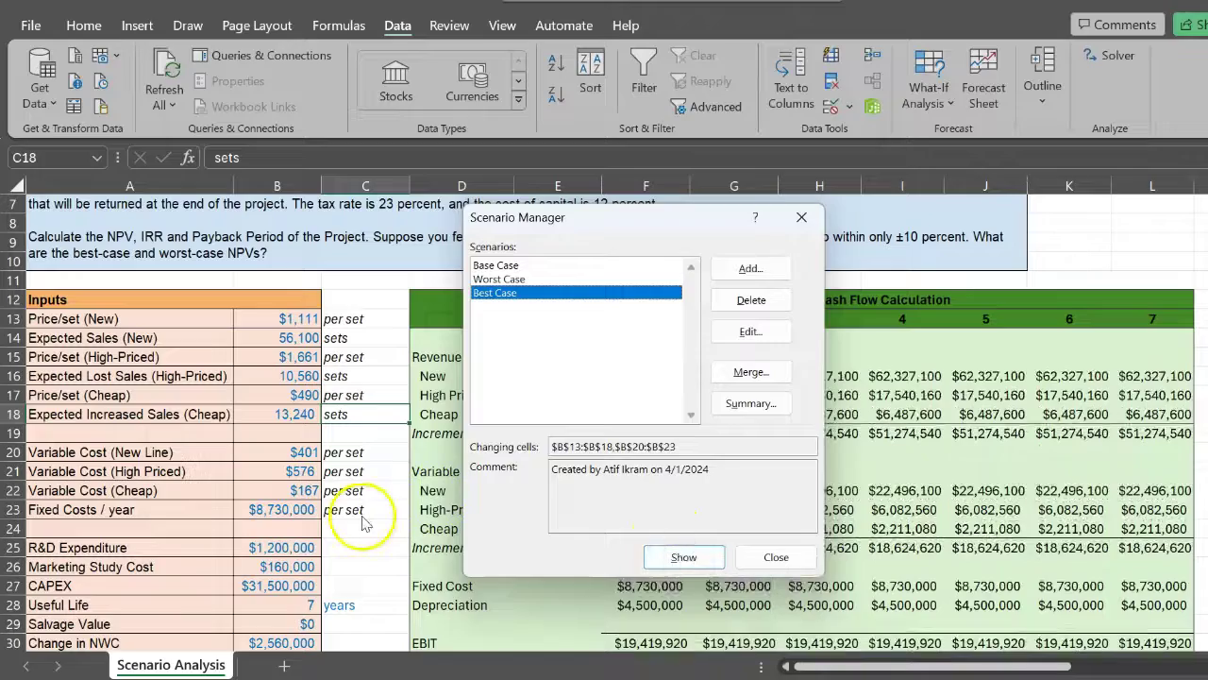
pyautogui.click(760, 557)
pyautogui.scroll(-5, 387, 529)
pyautogui.scroll(2, 284, 444)
pyautogui.scroll(1, 264, 395)
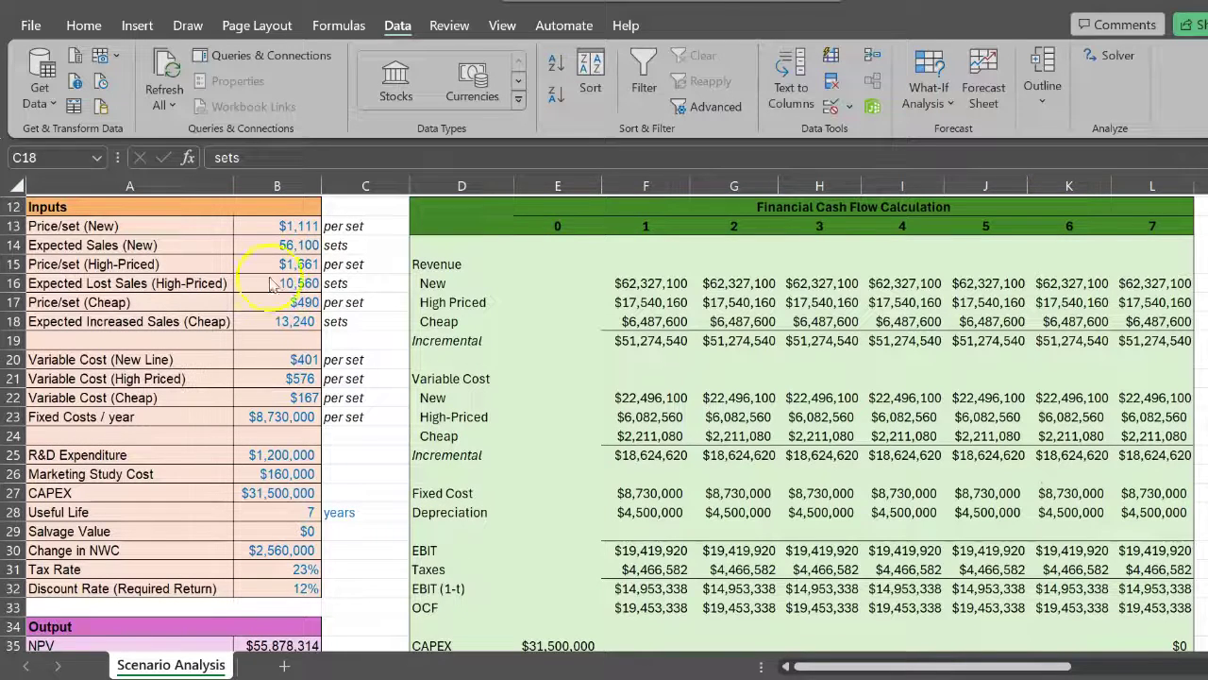
pyautogui.click(292, 229)
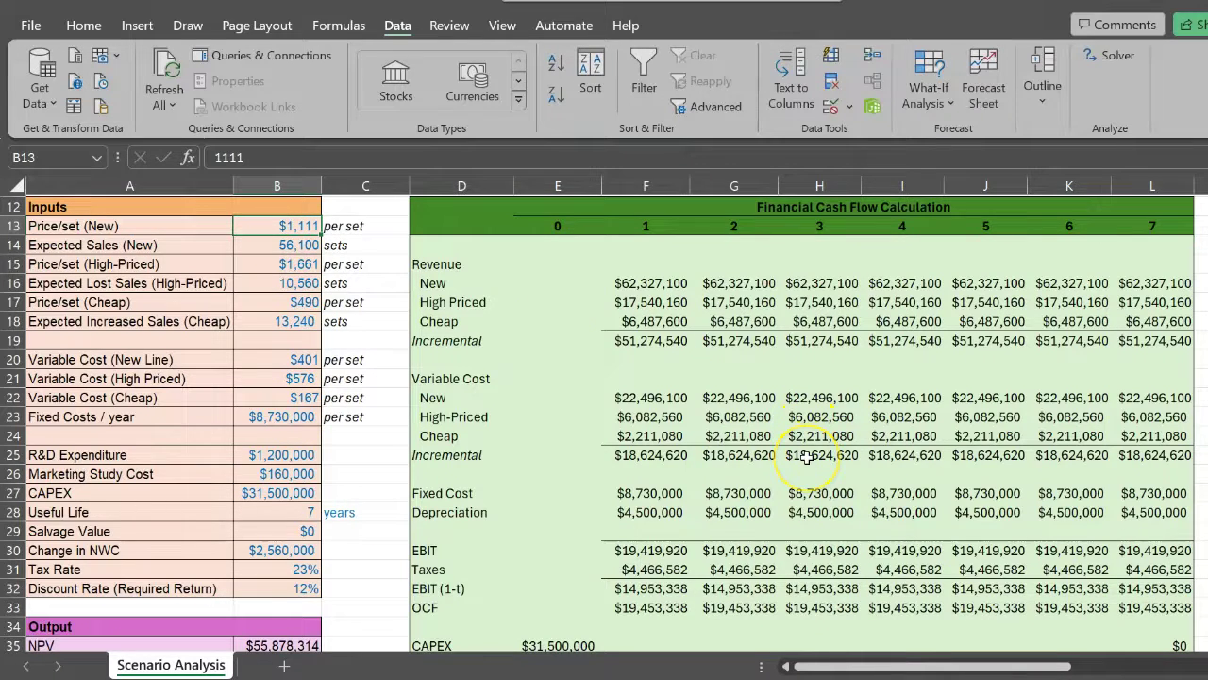
# - Reapply Base Case to restore NPV $20,790,381, then open the Scenario Summary dialog
pyautogui.click(933, 104)
pyautogui.click(953, 132)
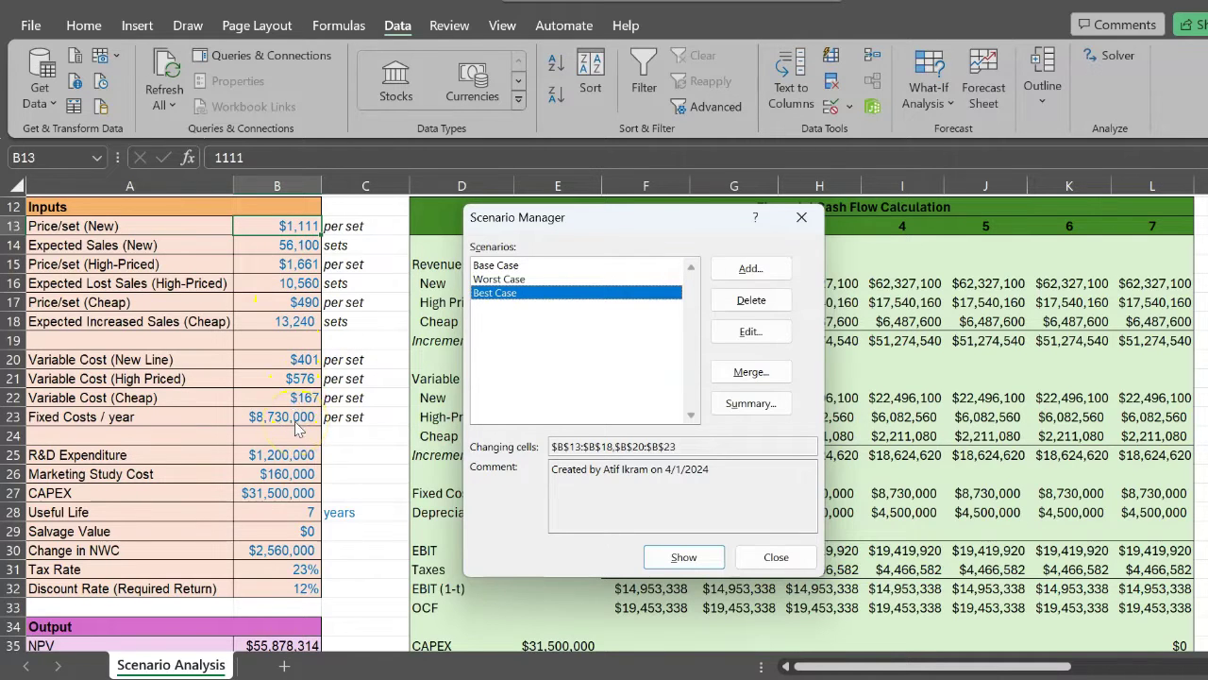
pyautogui.click(510, 266)
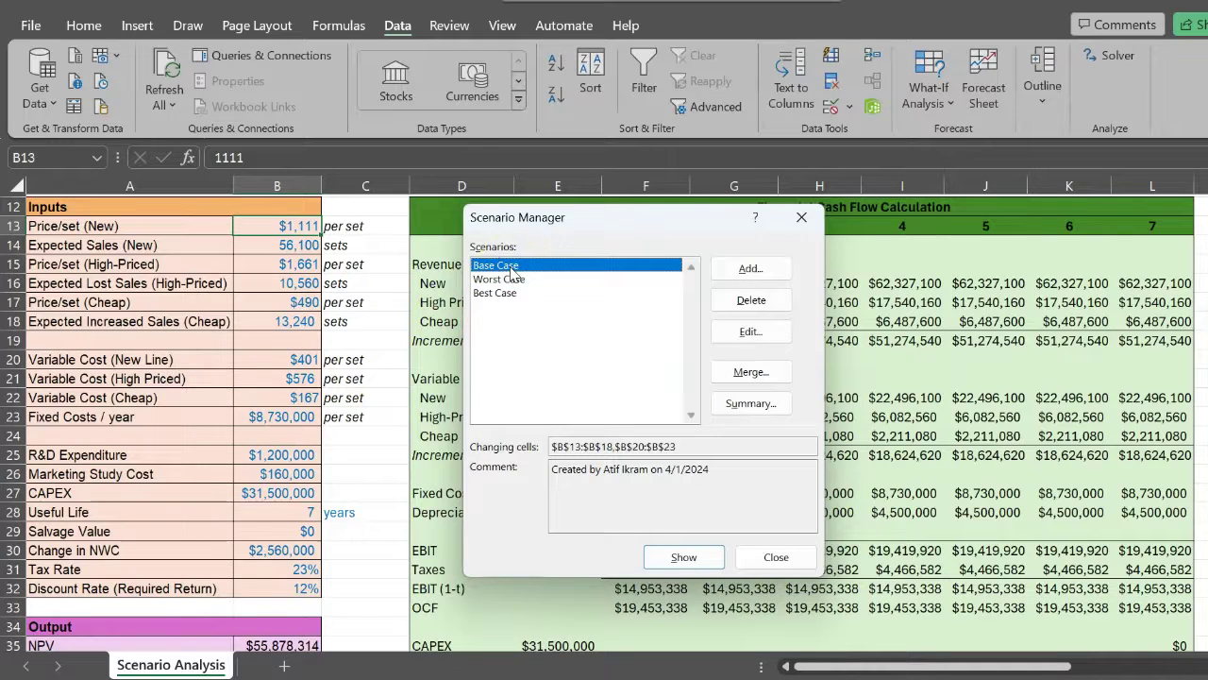
pyautogui.doubleClick(510, 266)
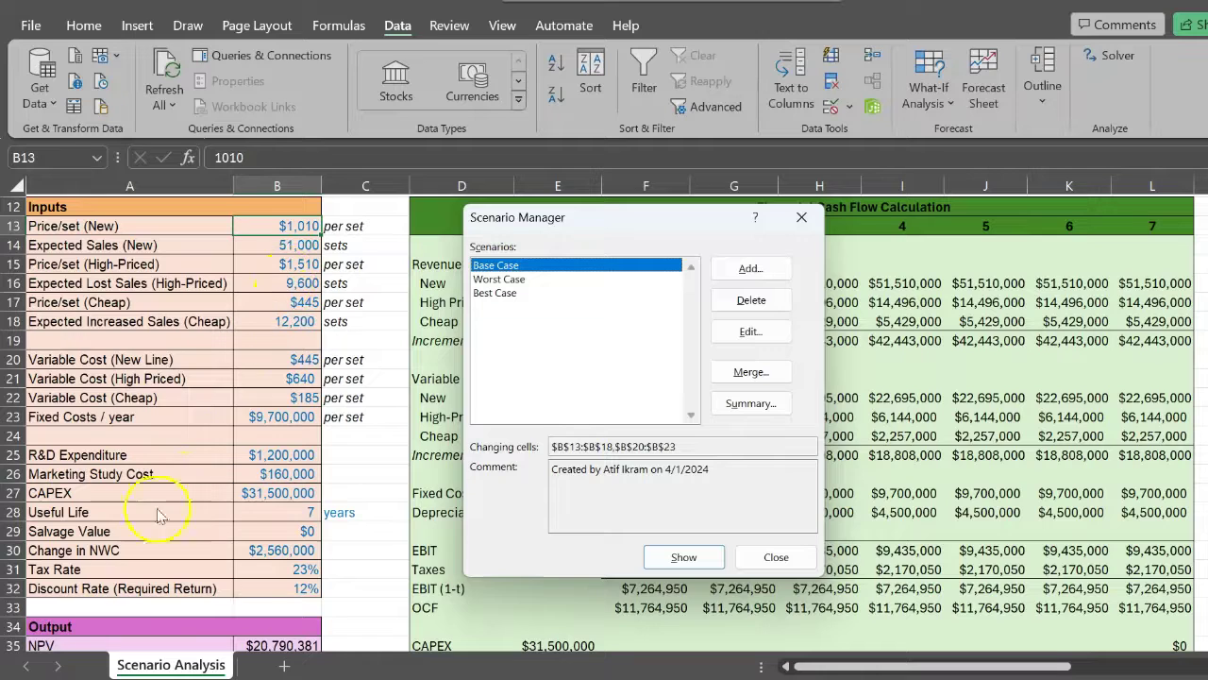
pyautogui.click(747, 412)
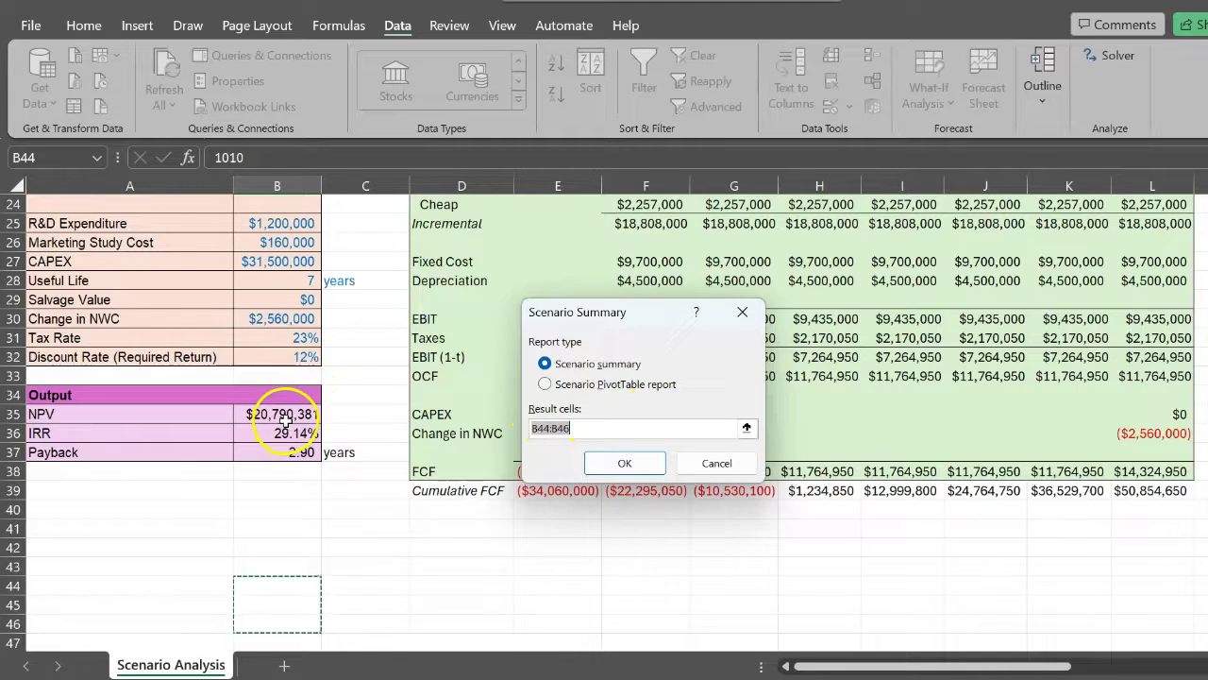
# - Generate a scenario summary sheet using result cells B35:B37 for NPV, IRR and payback
pyautogui.click(291, 419)
pyautogui.moveTo(295, 419); pyautogui.dragTo(296, 451)
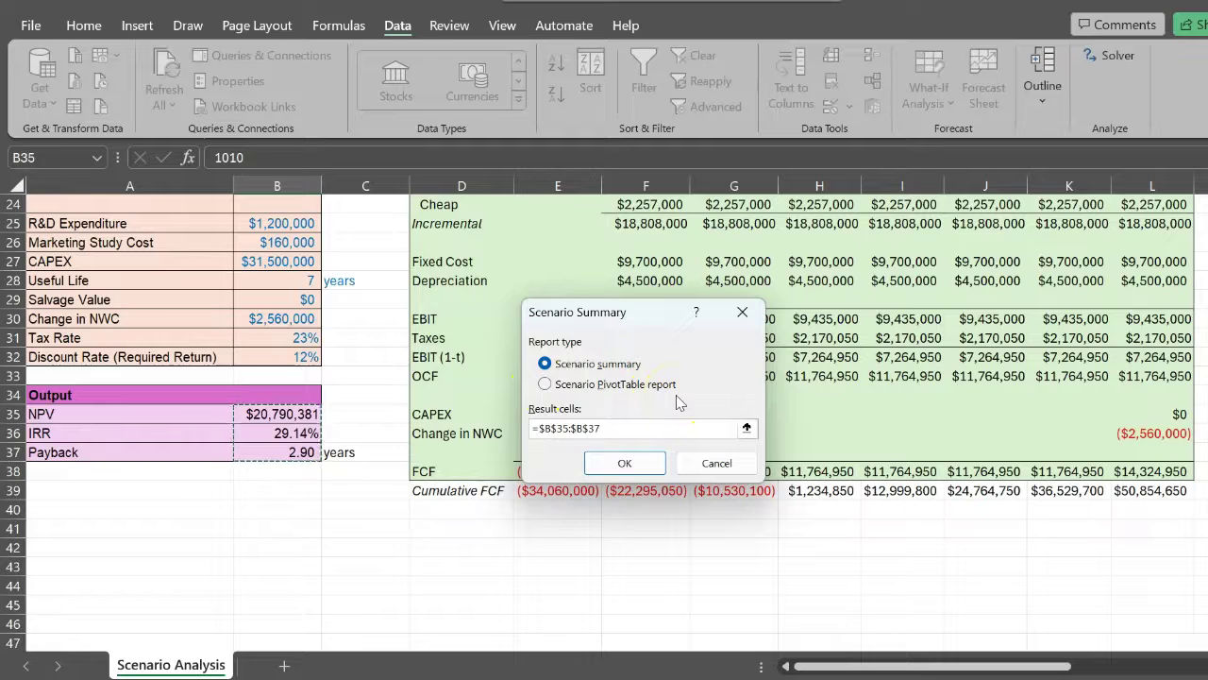
pyautogui.click(566, 364)
pyautogui.click(633, 464)
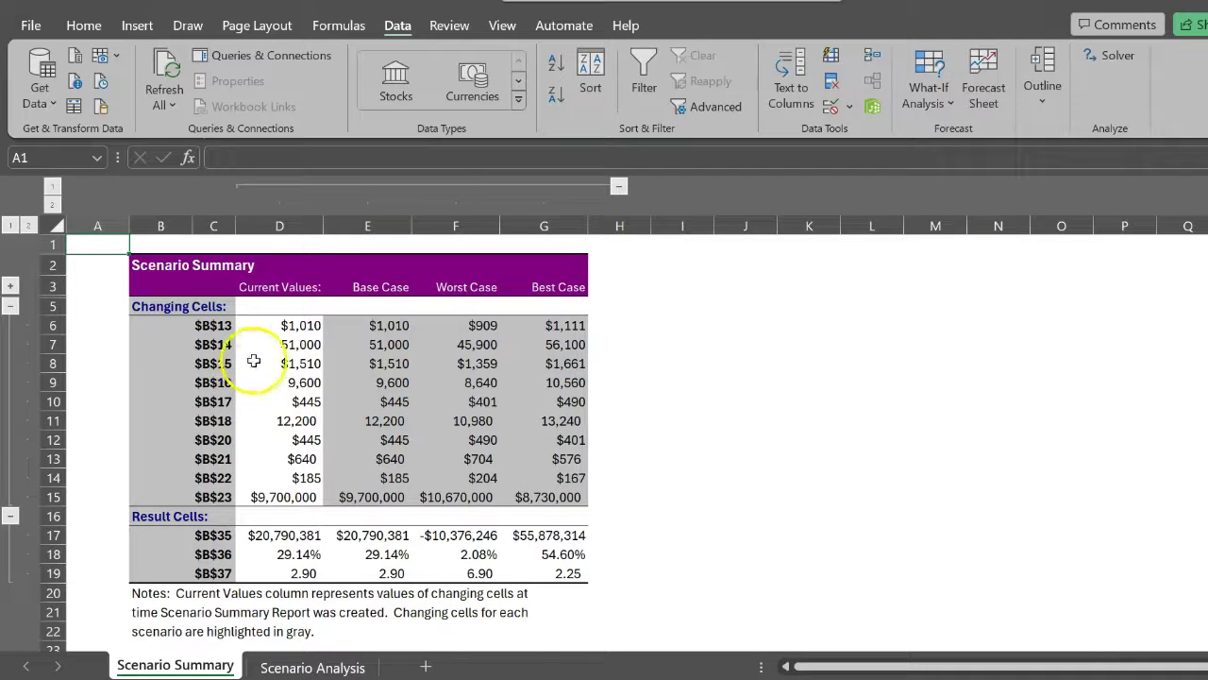
pyautogui.moveTo(213, 325); pyautogui.dragTo(212, 497)
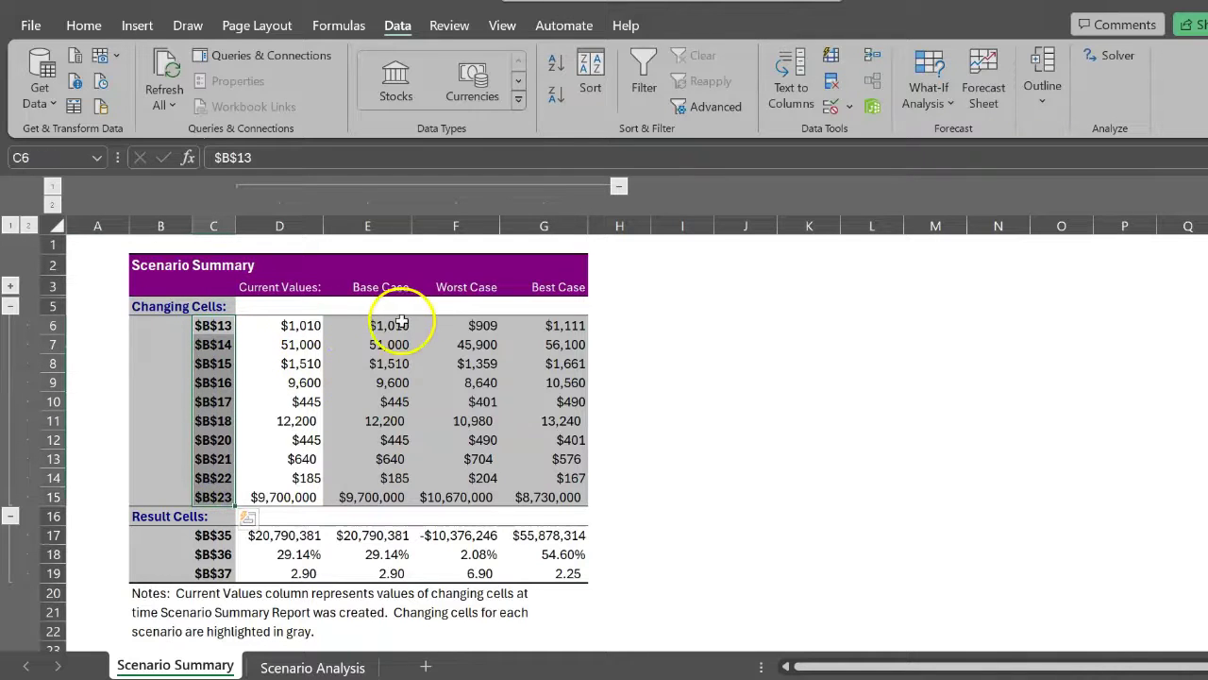
pyautogui.moveTo(391, 325); pyautogui.dragTo(533, 488)
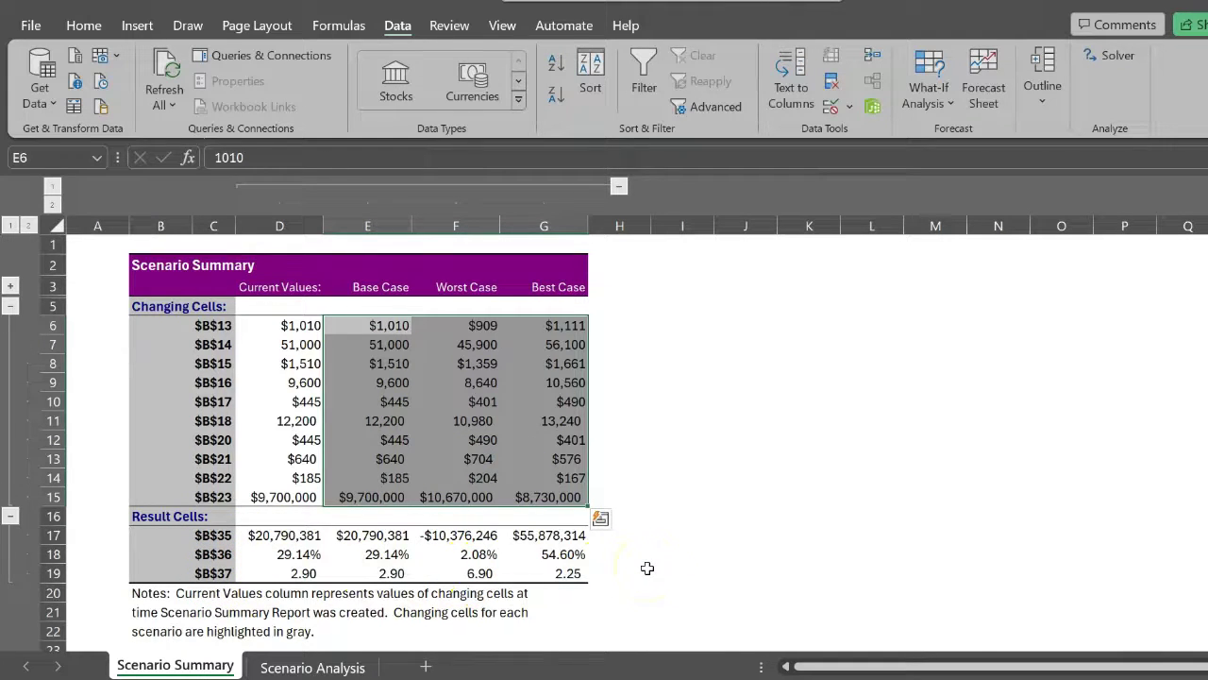
pyautogui.click(623, 458)
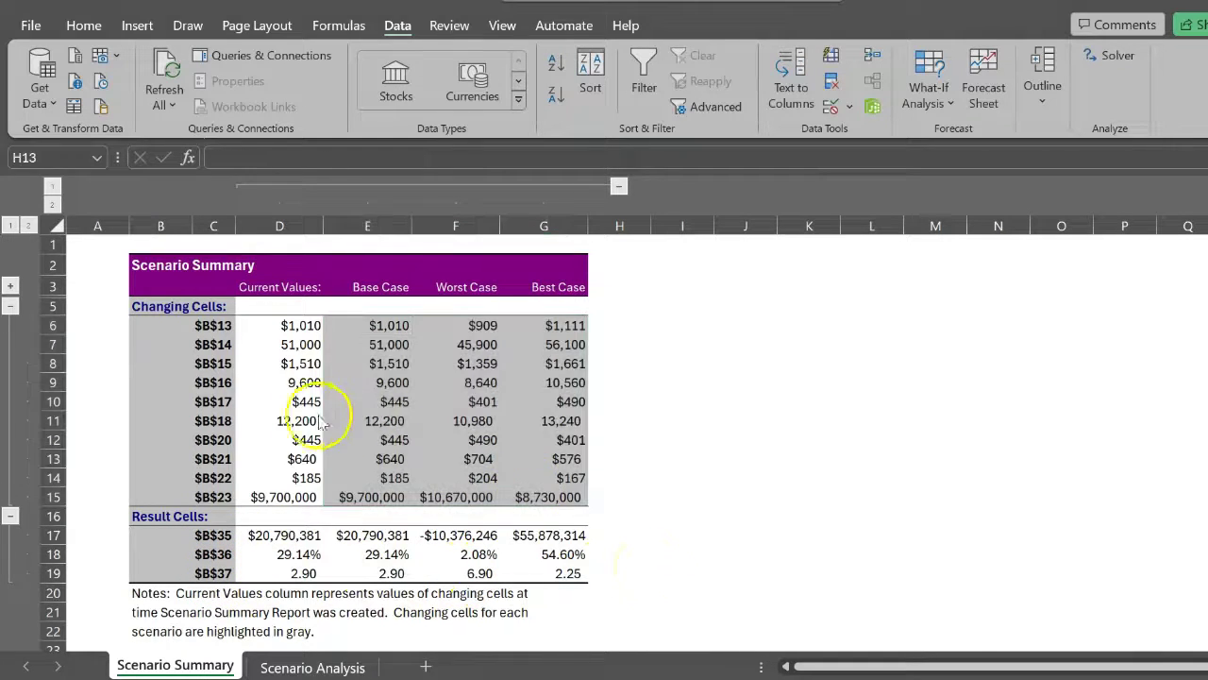
# - On the Scenario Analysis sheet, name cell B35 'NPV'
pyautogui.click(318, 668)
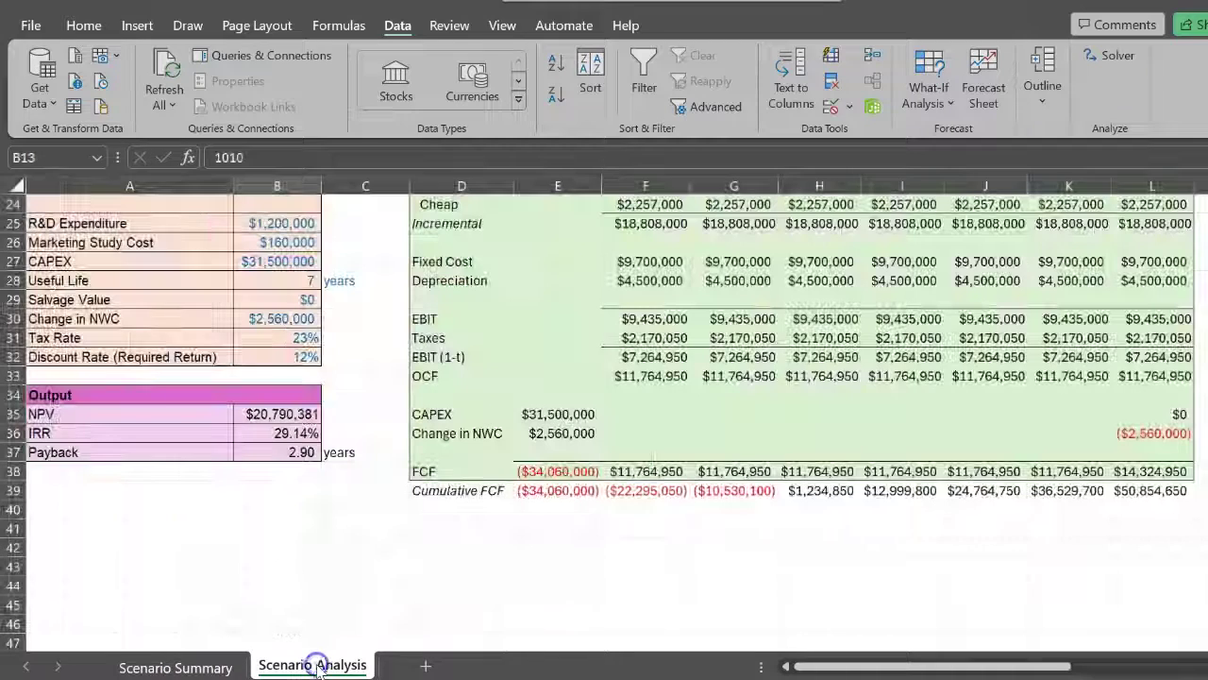
pyautogui.click(286, 419)
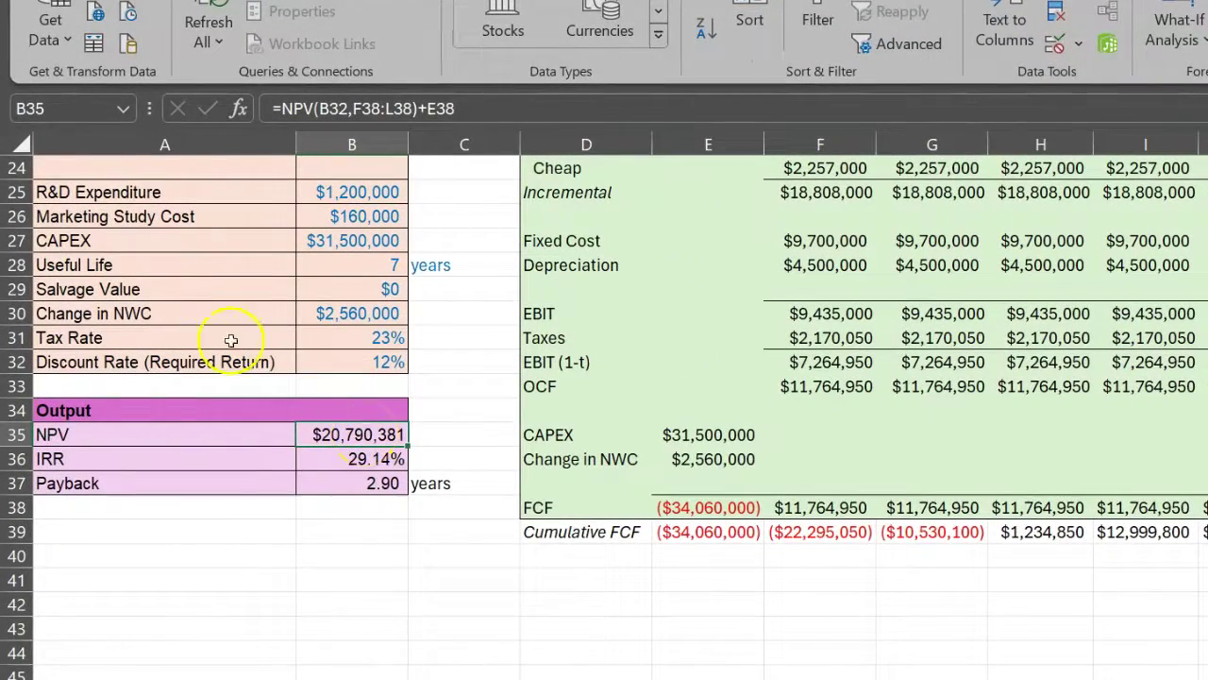
pyautogui.click(68, 110)
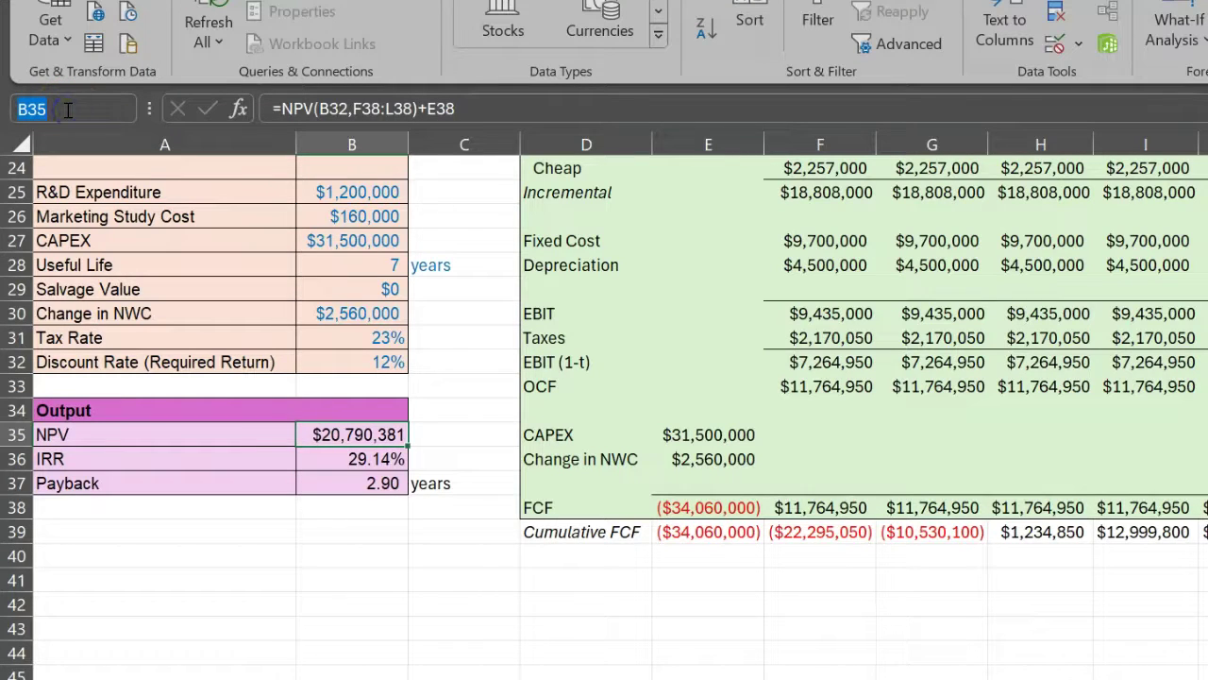
pyautogui.write('NPV')
# - Name cell B36 'IRR' and cell B37 'Payback'
pyautogui.click(359, 459)
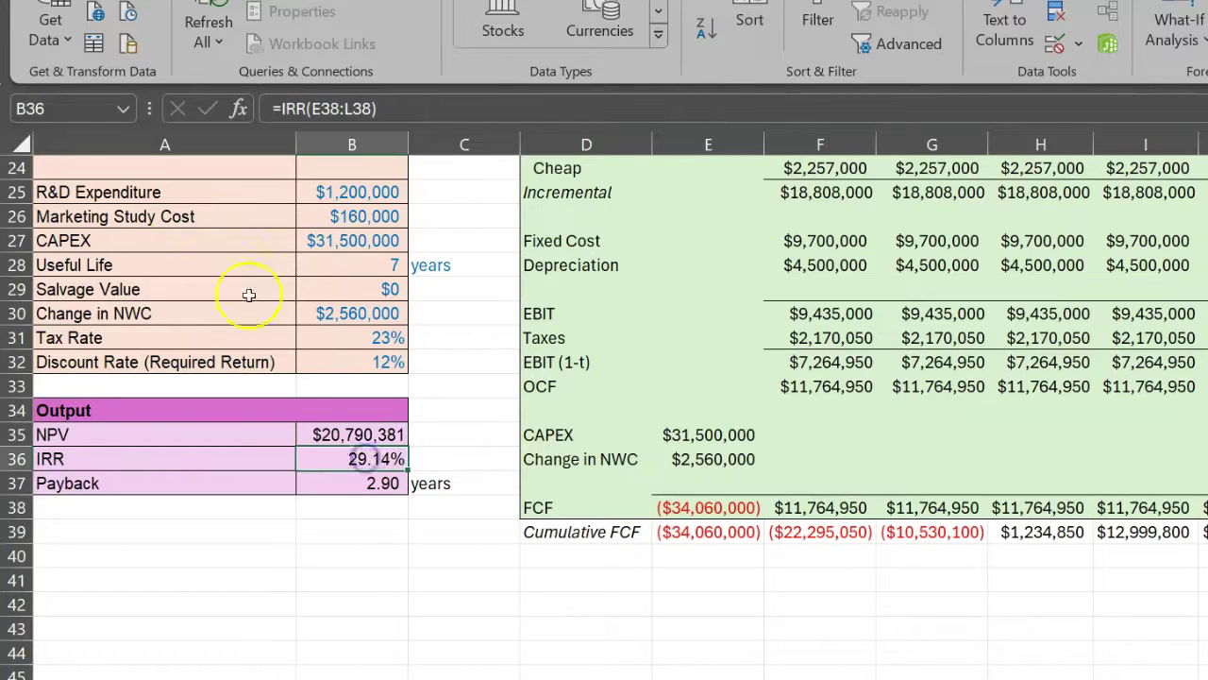
pyautogui.click(83, 113)
pyautogui.write('IRR')
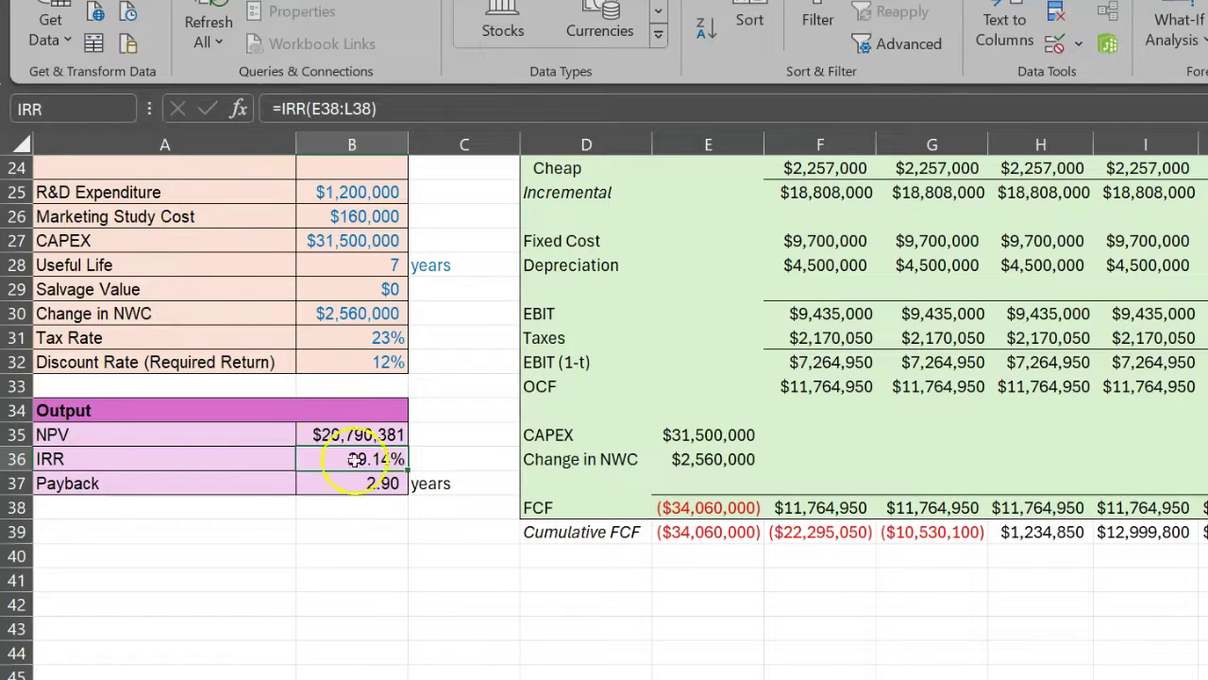
pyautogui.click(376, 483)
pyautogui.click(85, 113)
pyautogui.write('Payb')
pyautogui.click(283, 434)
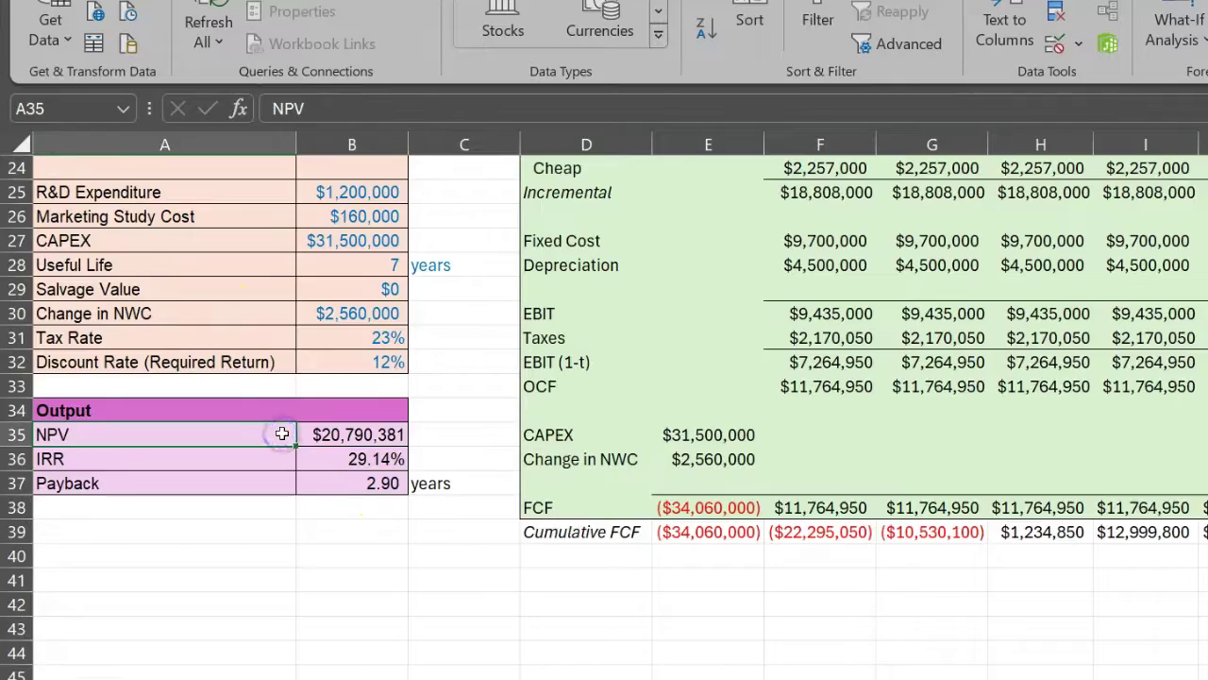
pyautogui.scroll(3, 282, 432)
pyautogui.scroll(2, 283, 433)
pyautogui.scroll(-2, 283, 432)
pyautogui.scroll(1, 282, 432)
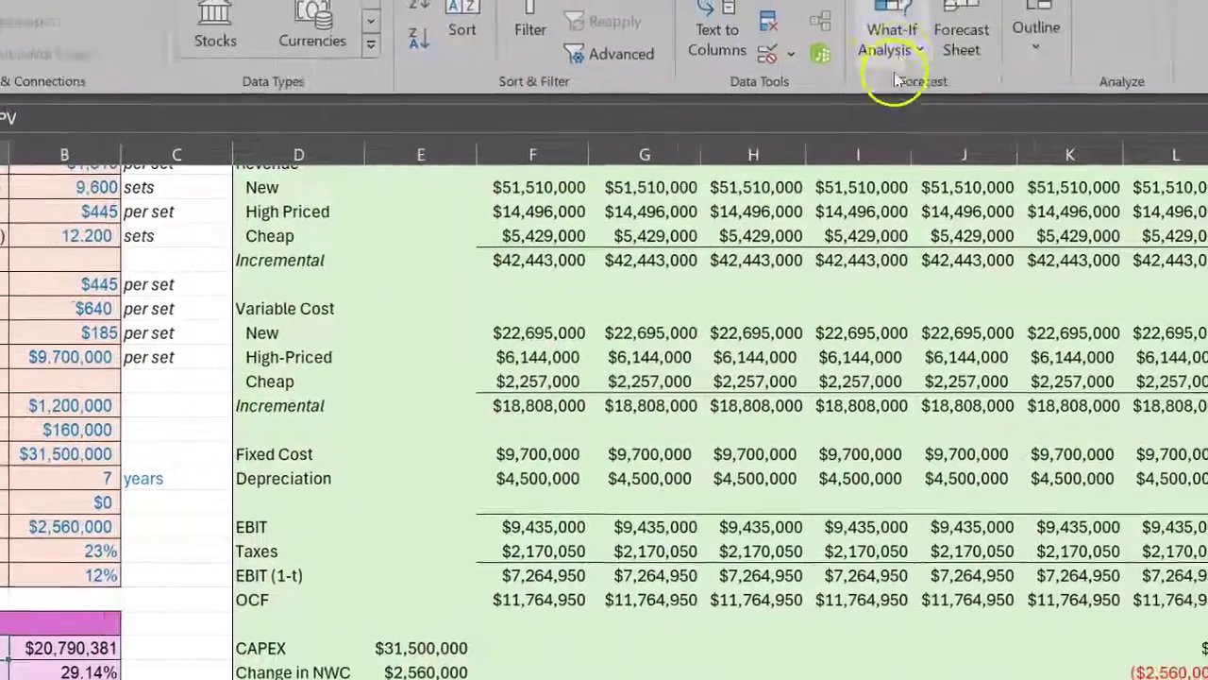
# - Create a Scenario Summary 2 sheet for result cells B35:B37, now labelled by name
pyautogui.click(1171, 33)
pyautogui.click(885, 101)
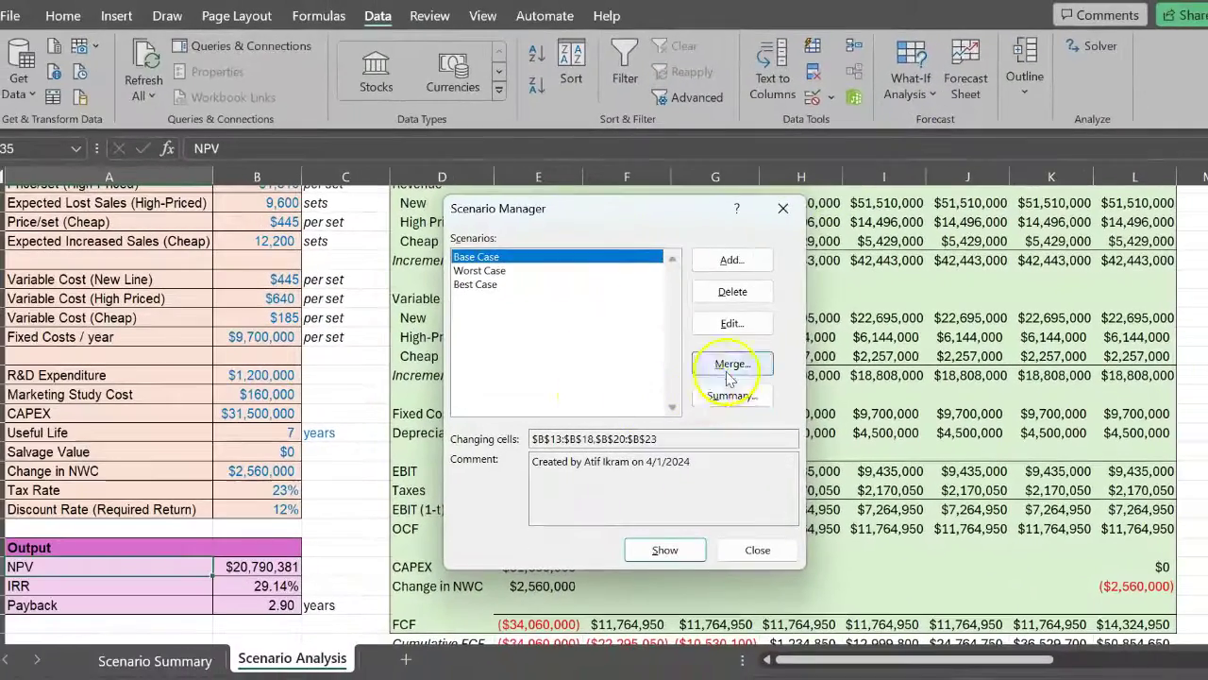
pyautogui.click(629, 433)
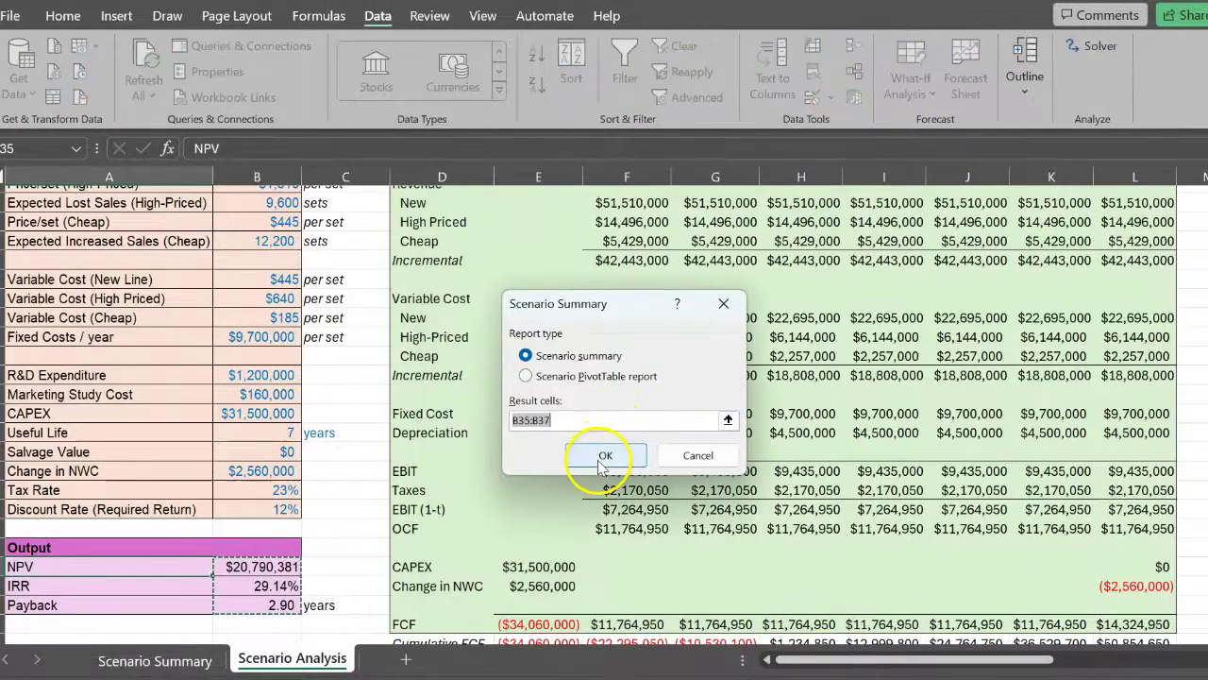
pyautogui.click(597, 459)
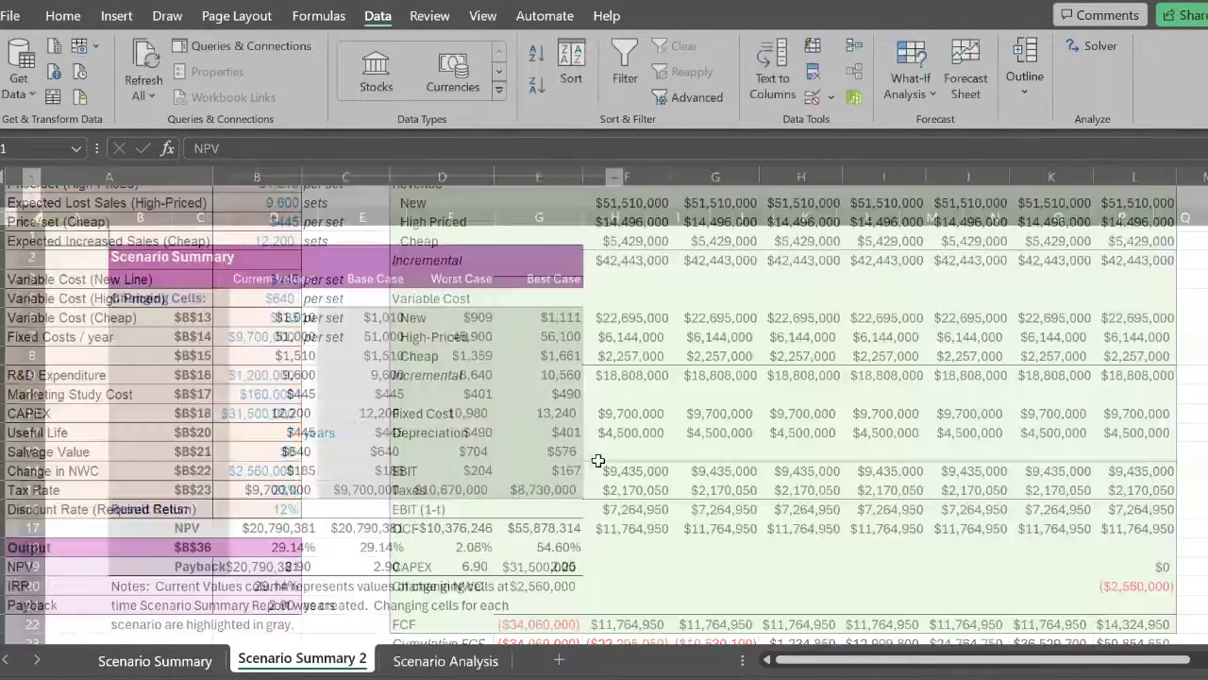